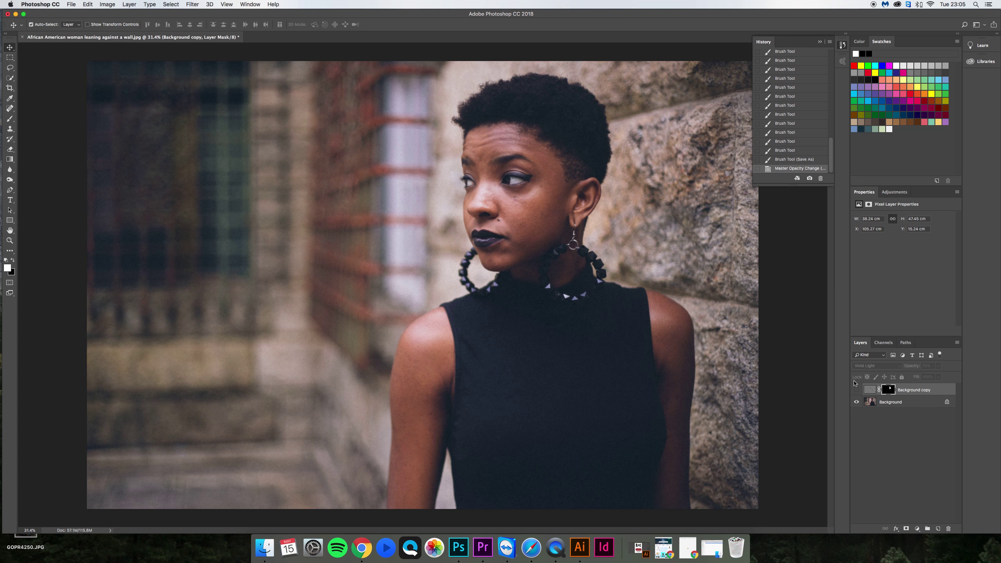
# Show the Background copy layer again and close the portrait document without saving its changes.
pyautogui.click(857, 391)
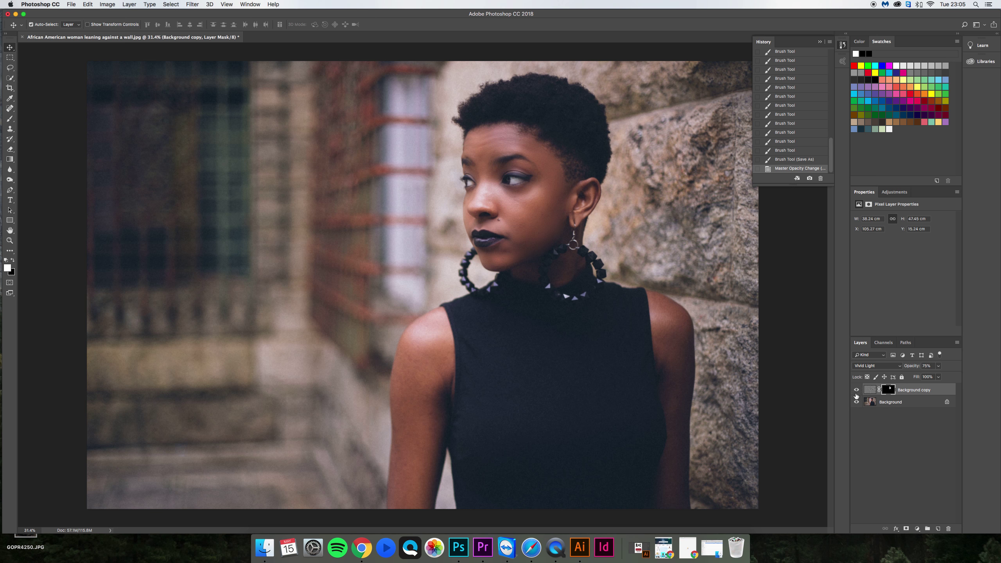
pyautogui.click(22, 37)
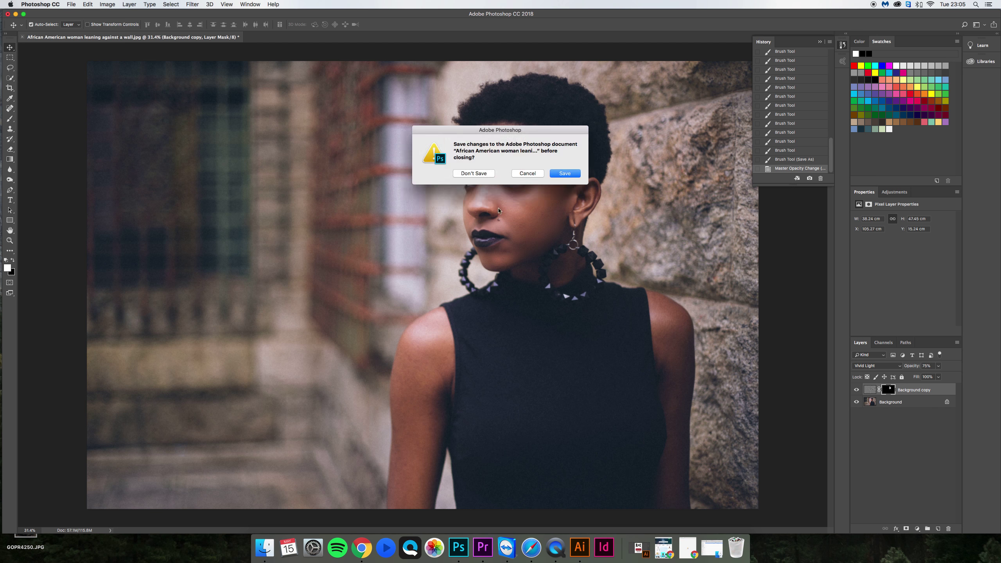
pyautogui.click(488, 175)
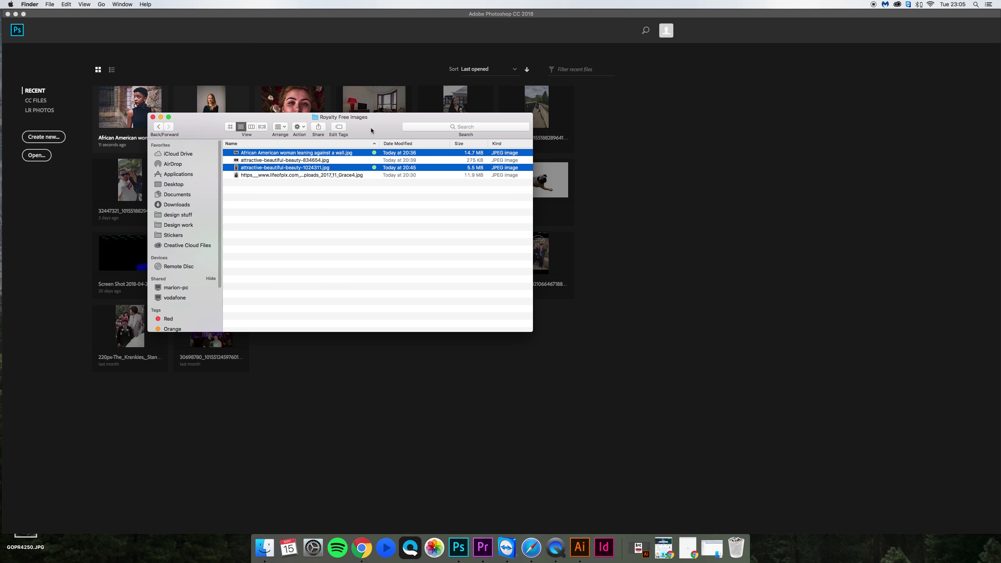
# Open African American woman leaning against a wall.jpg from the Royalty Free Images folder in Photoshop and duplicate its Background layer.
pyautogui.click(325, 215)
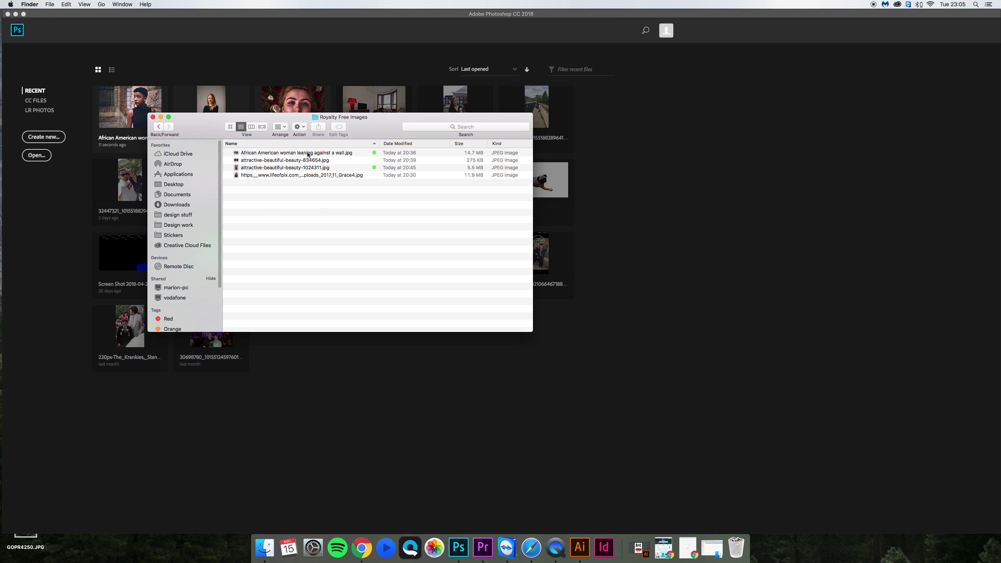
pyautogui.moveTo(308, 155); pyautogui.dragTo(460, 550)
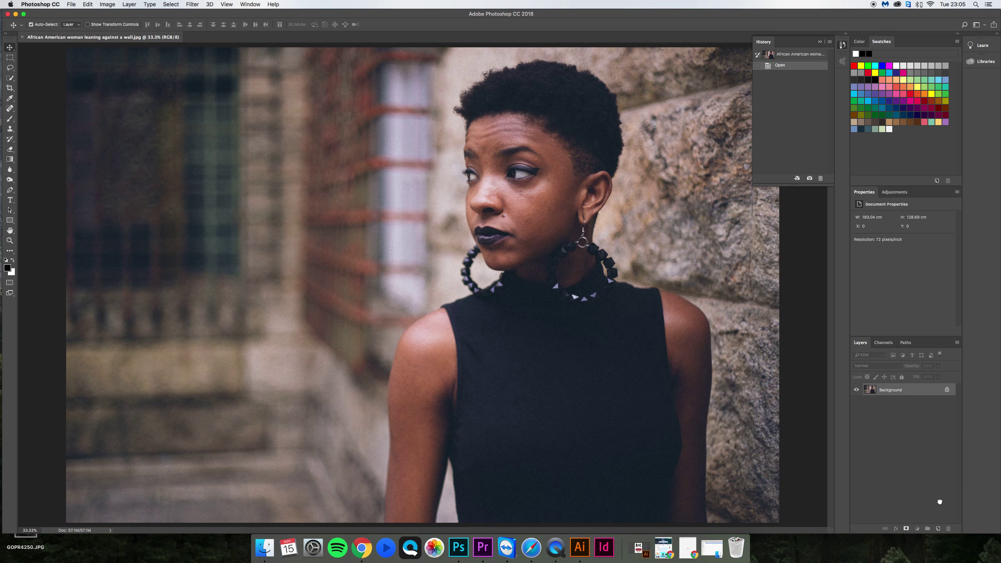
pyautogui.moveTo(940, 502); pyautogui.dragTo(937, 531)
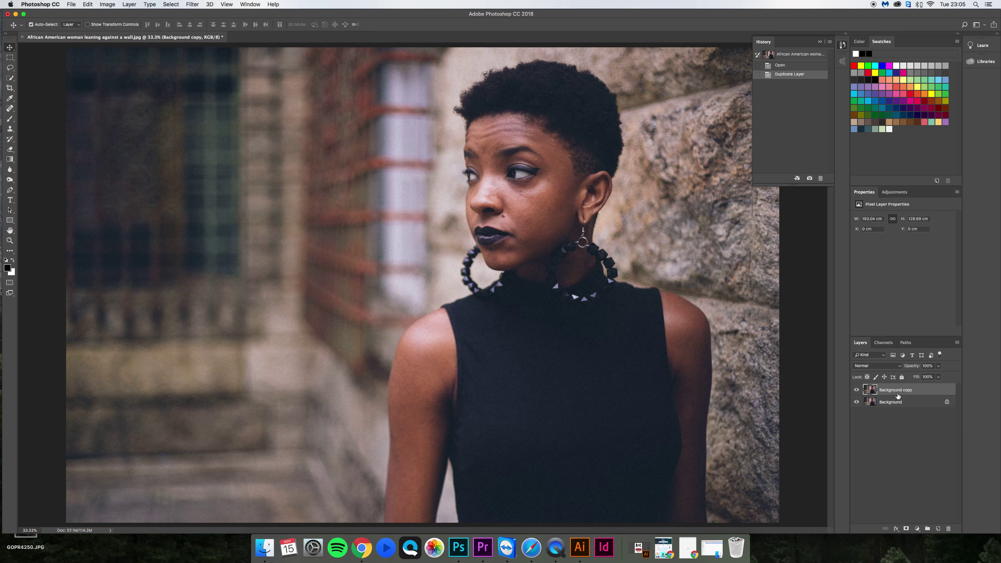
# Invert the Background copy layer and set its blending mode to Vivid Light.
pyautogui.press('super+l')
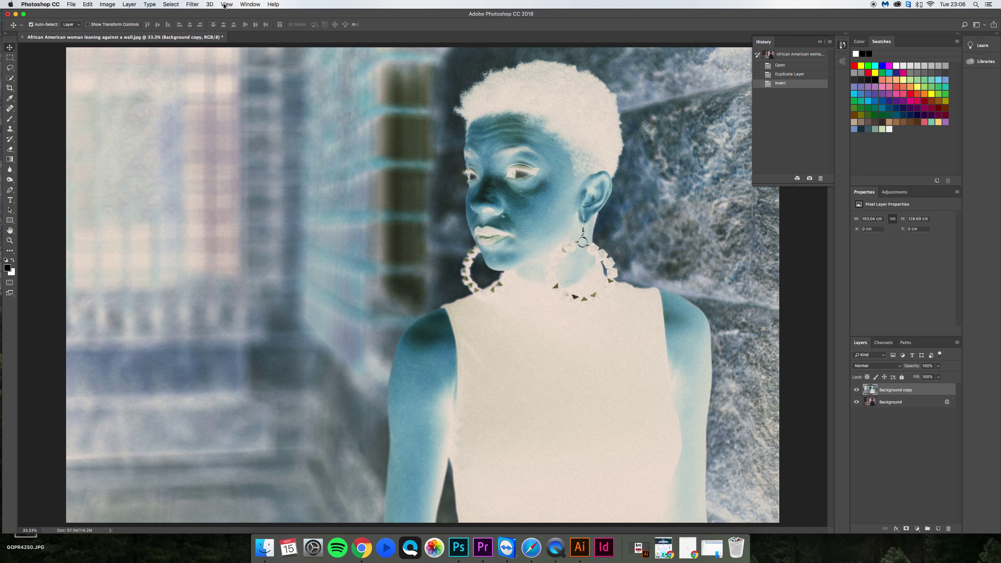
pyautogui.click(193, 5)
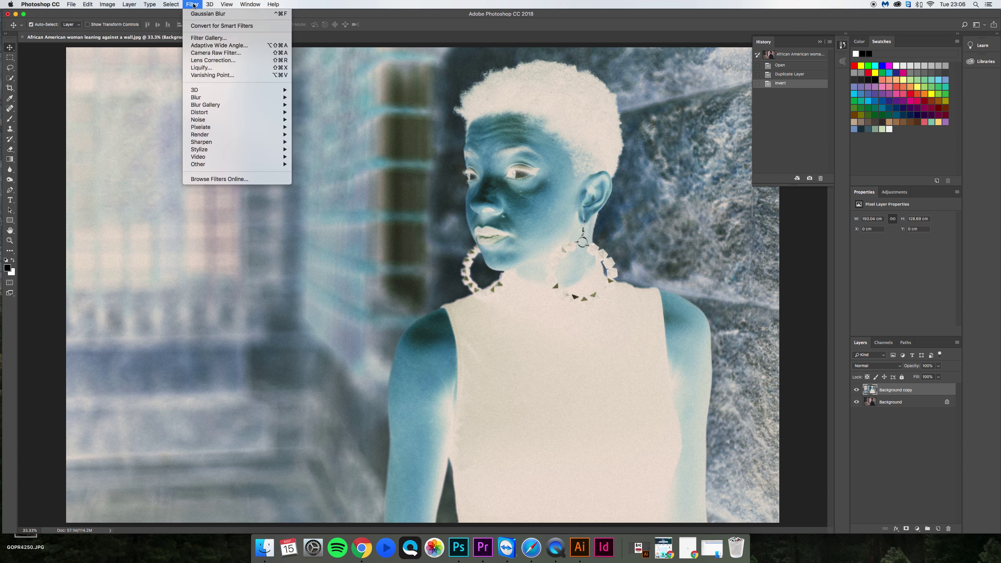
pyautogui.click(349, 24)
pyautogui.click(885, 365)
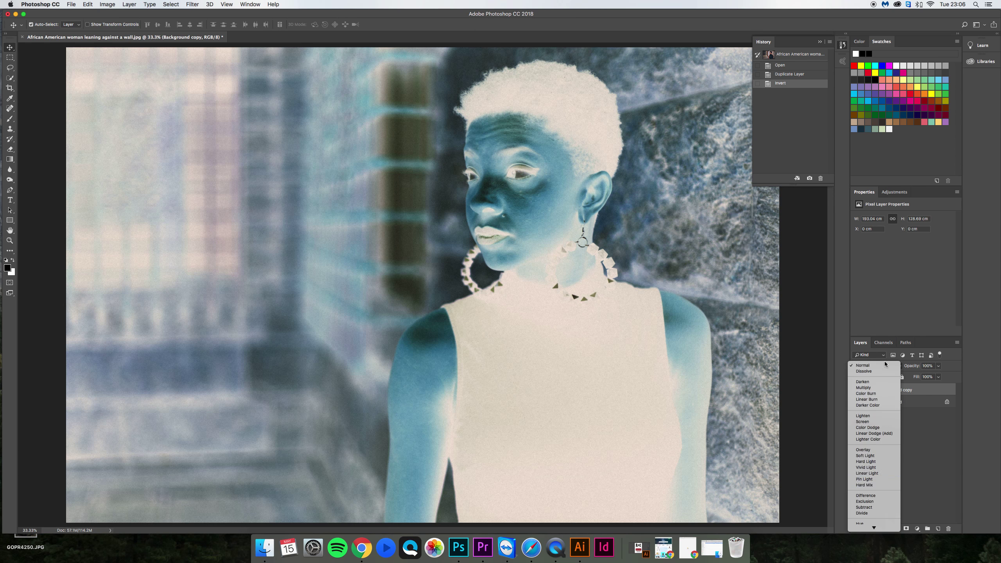
pyautogui.click(867, 467)
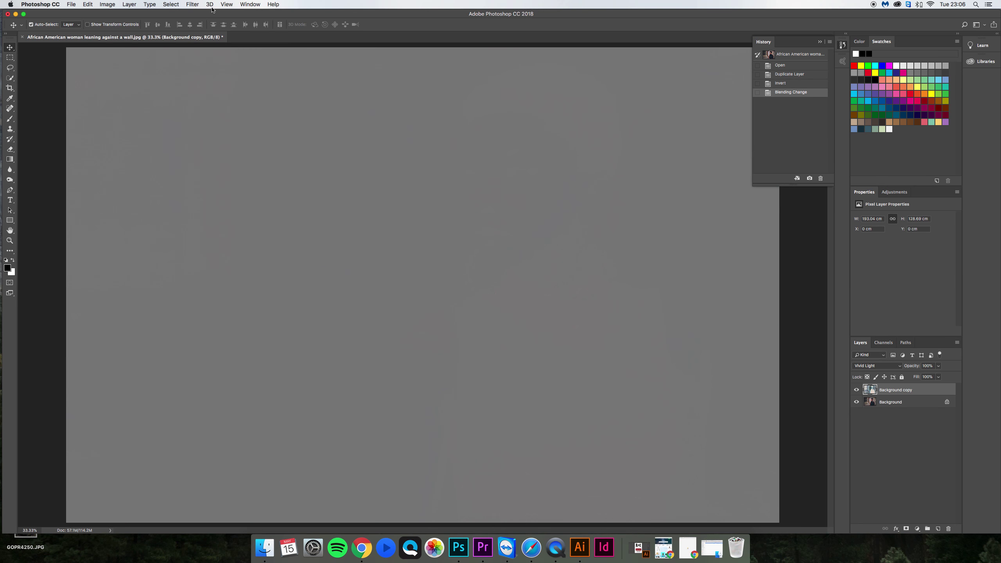
# Apply a High Pass filter with a 24-pixel radius to the Background copy layer.
pyautogui.click(193, 5)
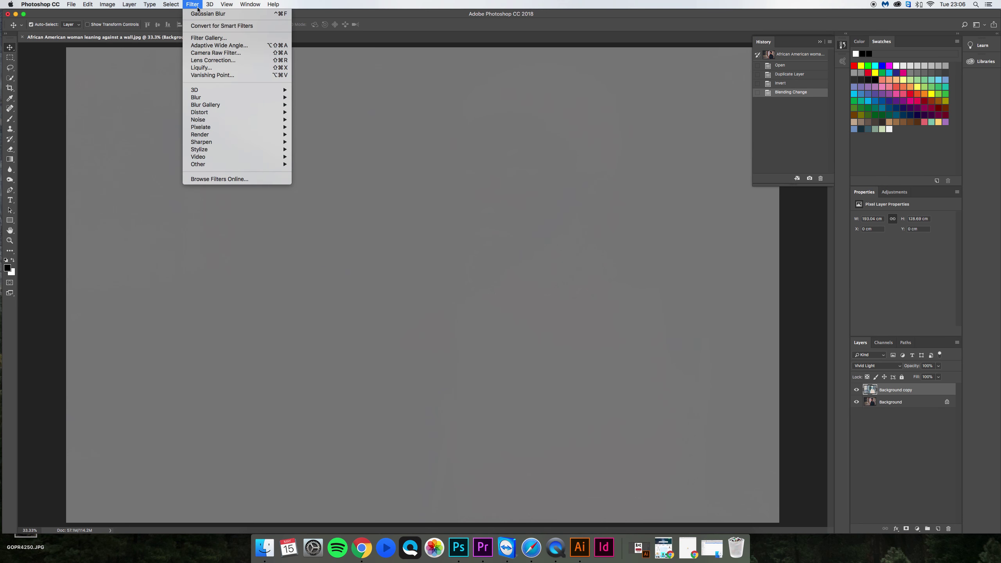
pyautogui.moveTo(226, 163)
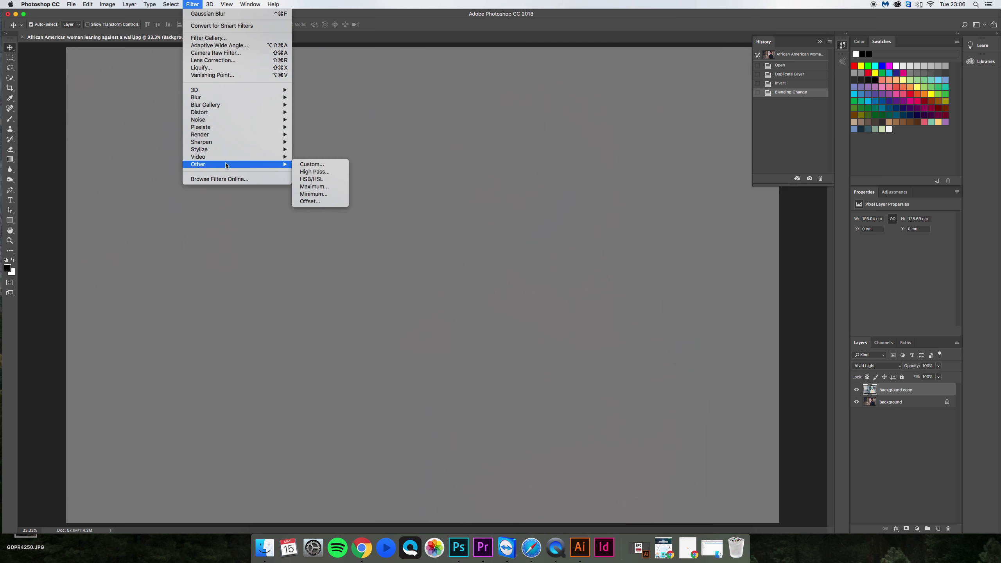
pyautogui.click(314, 172)
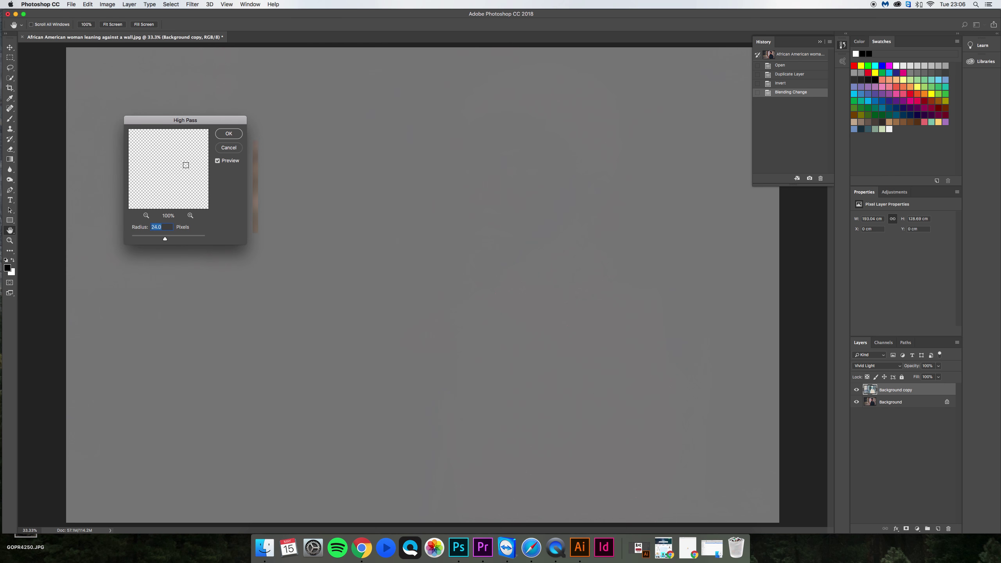
pyautogui.moveTo(203, 120); pyautogui.dragTo(182, 124)
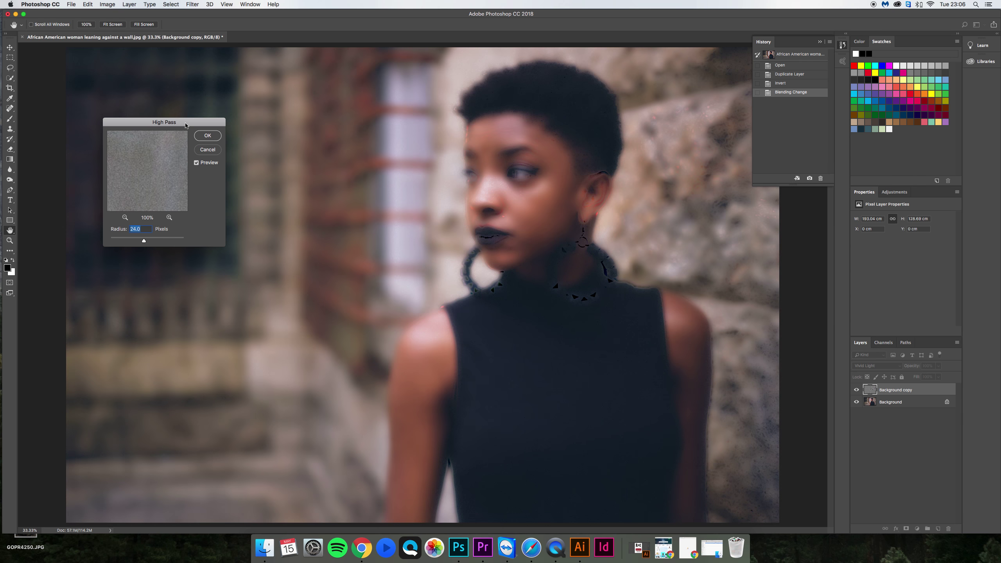
pyautogui.click(208, 136)
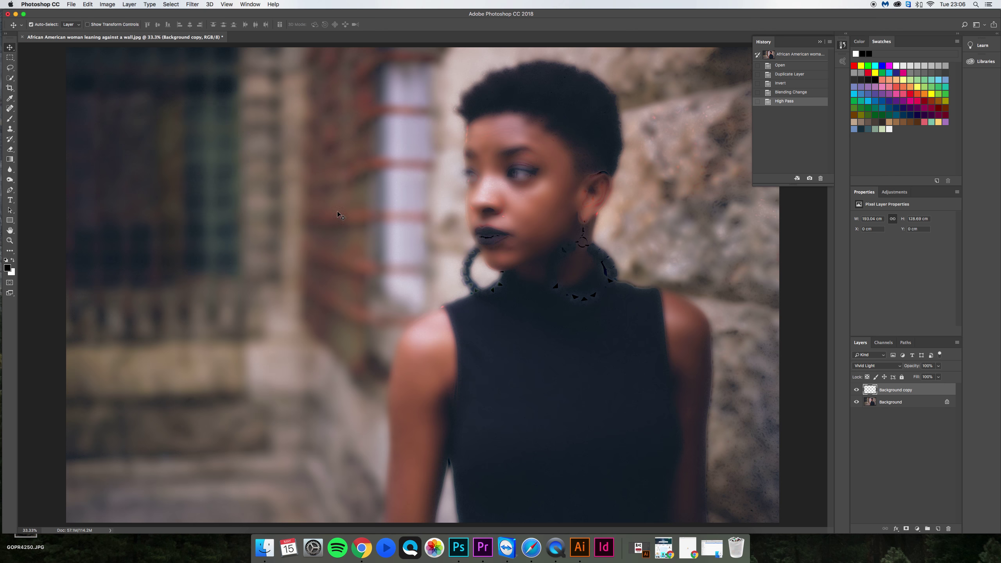
# Apply a Gaussian Blur with a 3-pixel radius to the Background copy layer.
pyautogui.click(196, 6)
pyautogui.moveTo(244, 98)
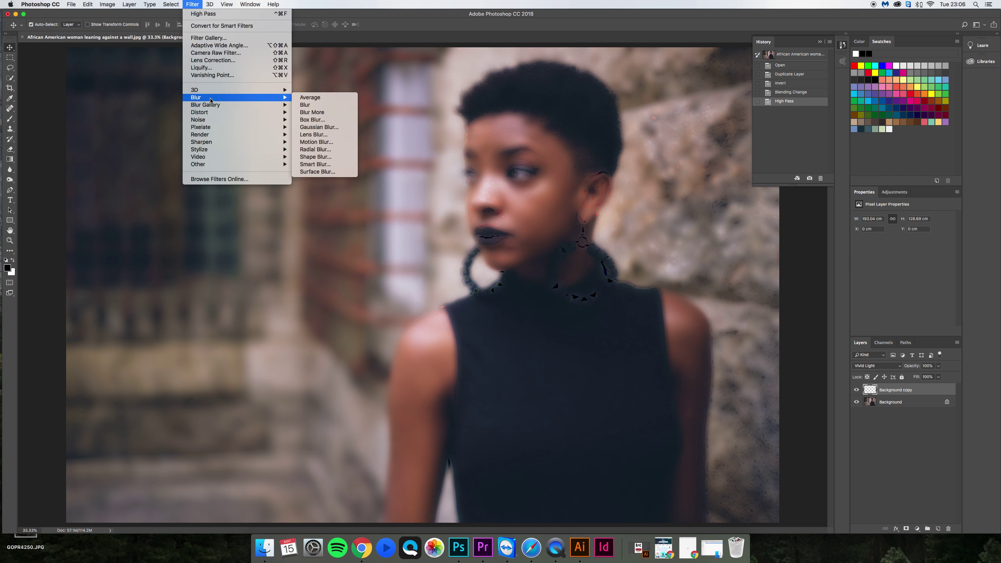
pyautogui.click(317, 127)
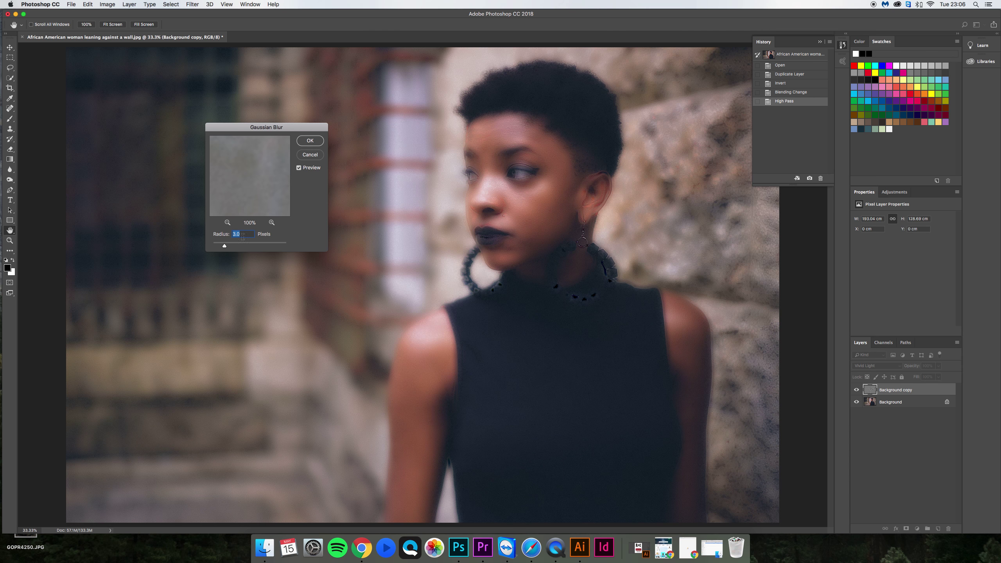
pyautogui.write('4')
pyautogui.write('3')
pyautogui.press('Return')
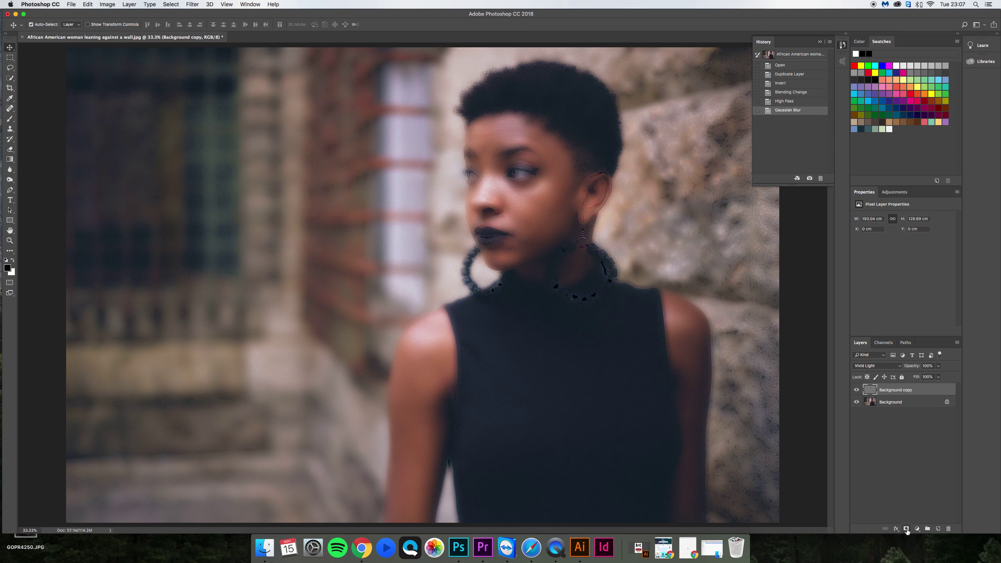
# Add a black layer mask to the Background copy layer and enlarge the white brush to 200 px.
pyautogui.keyDown('alt'); pyautogui.click(906, 529); pyautogui.keyUp('alt')
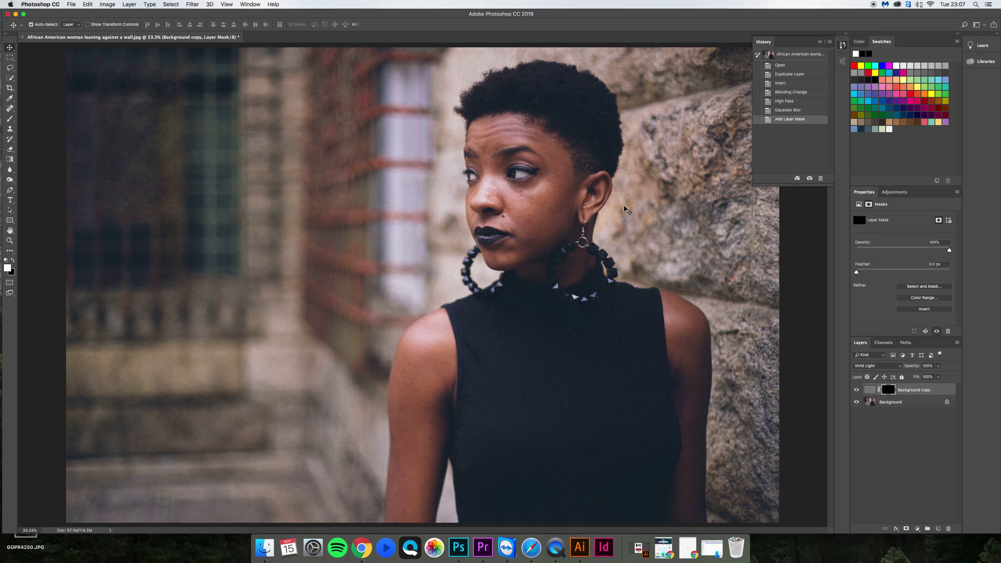
pyautogui.press('b')
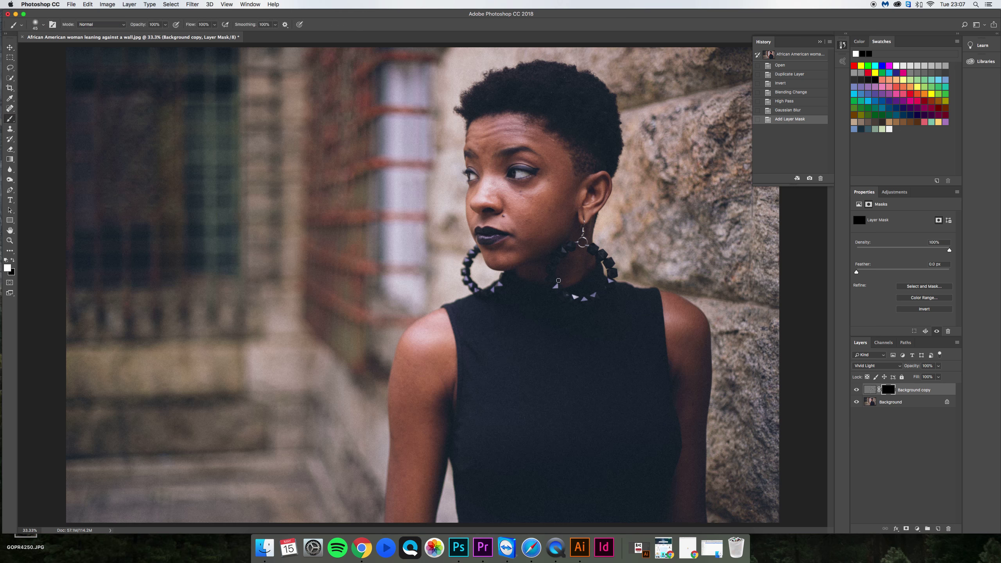
pyautogui.press(']')
pyautogui.press(']')
pyautogui.press(']')
pyautogui.press(']')
pyautogui.press(']')
pyautogui.press(']')
pyautogui.press(']')
pyautogui.press(']')
pyautogui.press(']')
pyautogui.press(']')
# Paint white on the mask over the woman's forehead and temple with a 125 px brush to smooth the skin.
pyautogui.press('z')
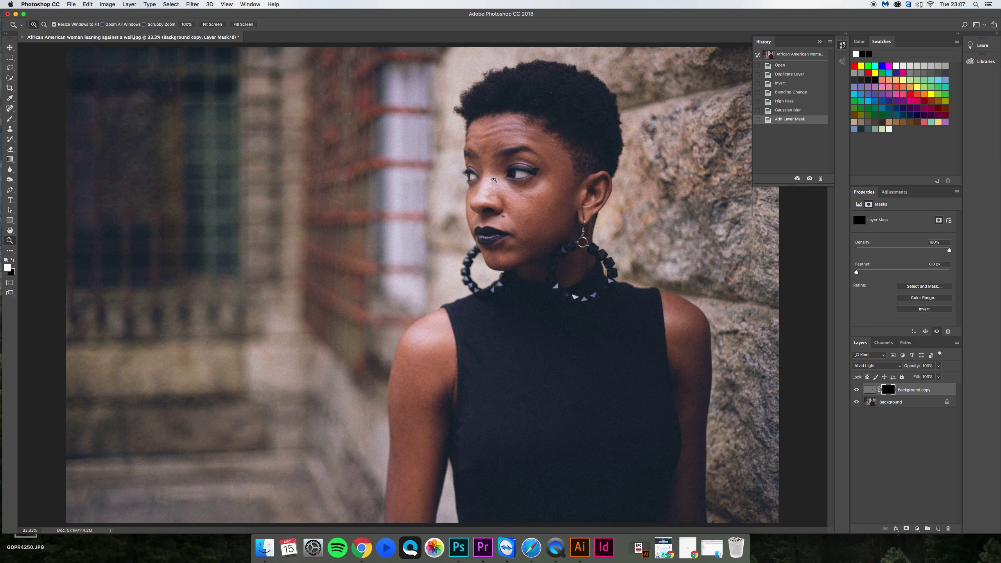
pyautogui.click(664, 364)
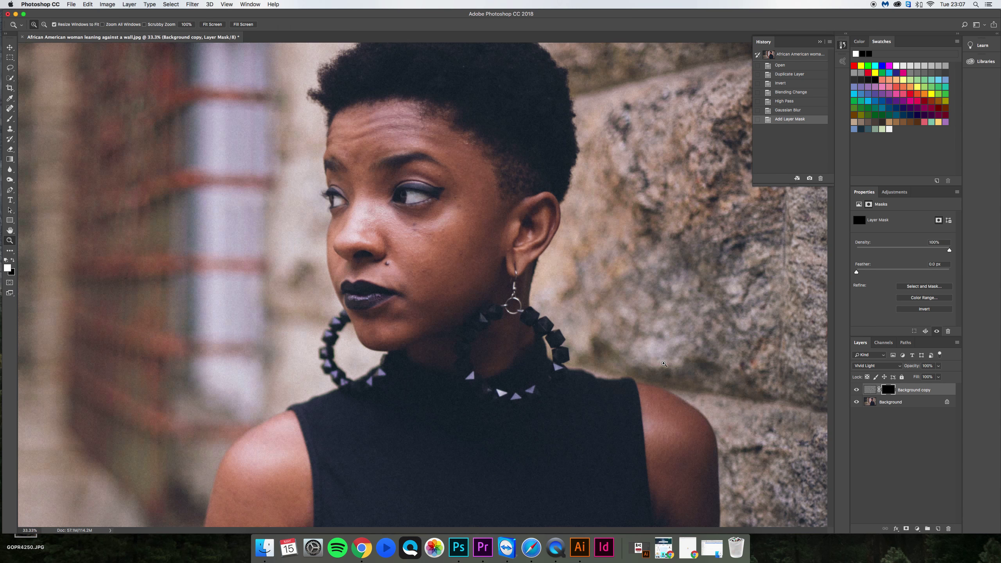
pyautogui.press('b')
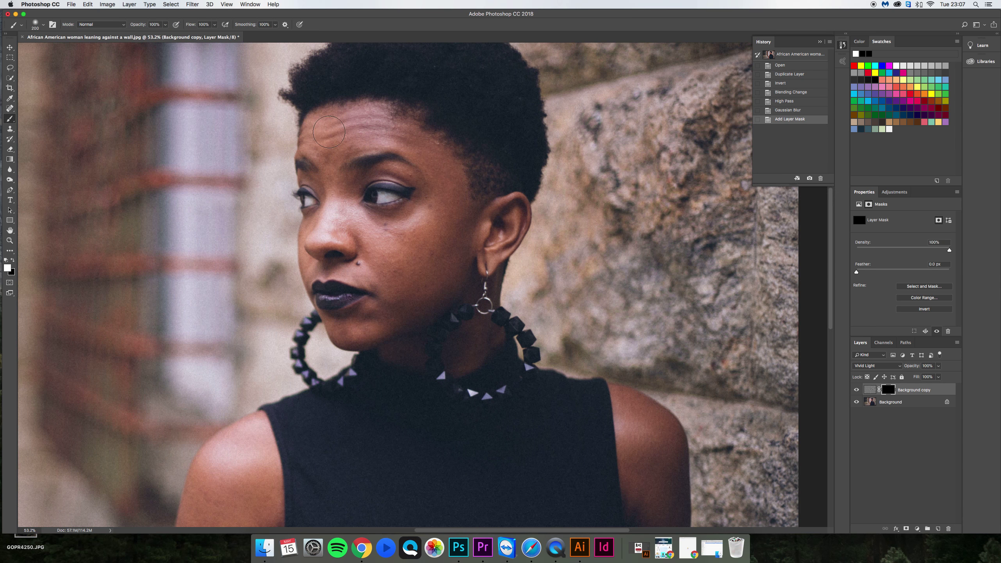
pyautogui.press('[')
pyautogui.press('[')
pyautogui.press('[')
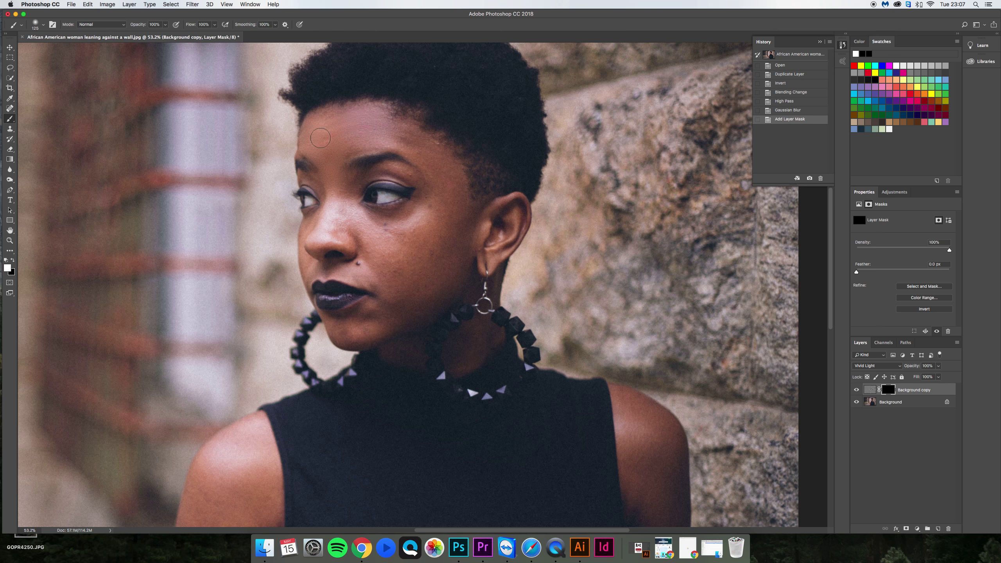
pyautogui.click(402, 144)
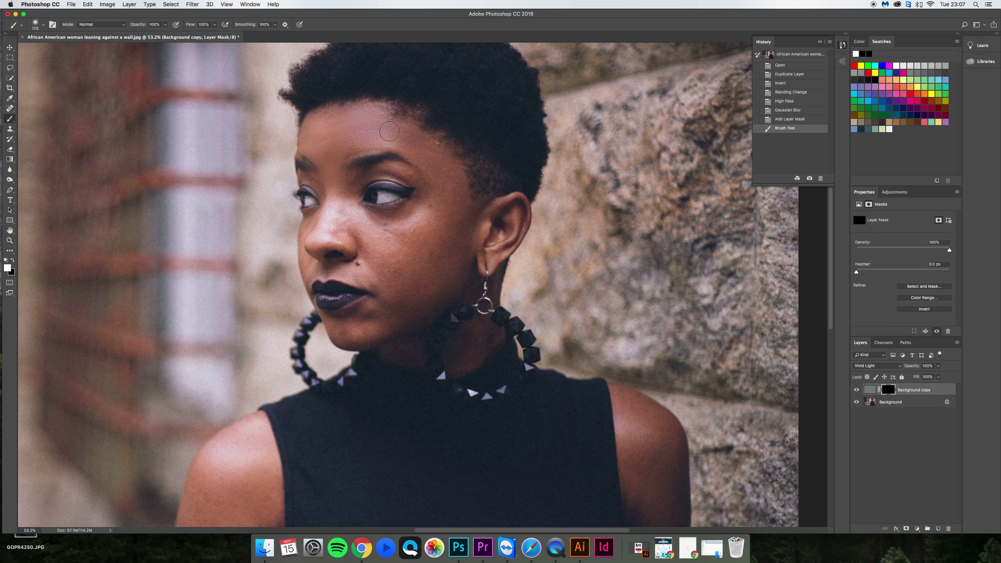
pyautogui.click(435, 162)
# Smooth the cheek, under-eye area and nose by painting white on the mask with a 175 px brush.
pyautogui.press(']')
pyautogui.press(']')
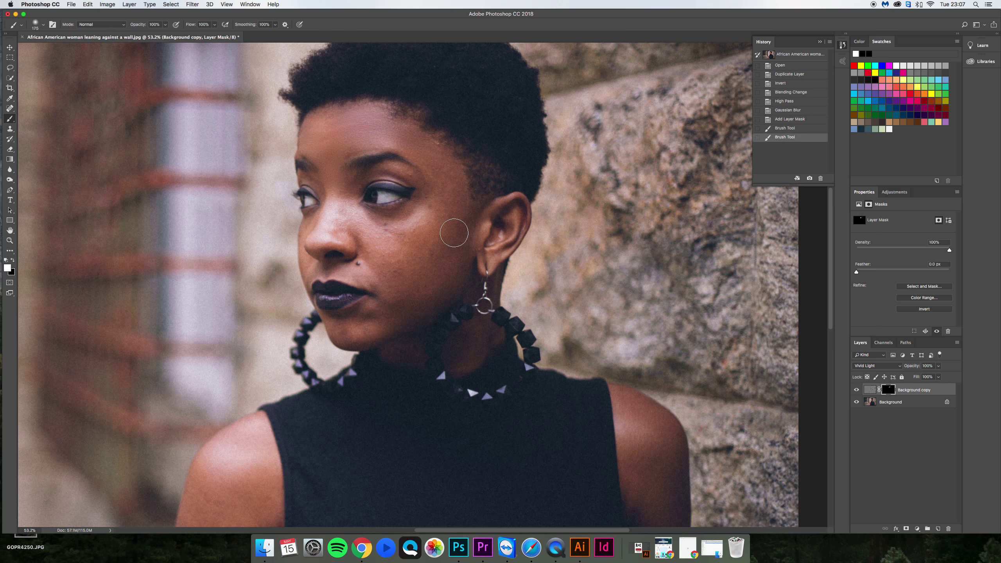
pyautogui.click(448, 271)
pyautogui.click(459, 236)
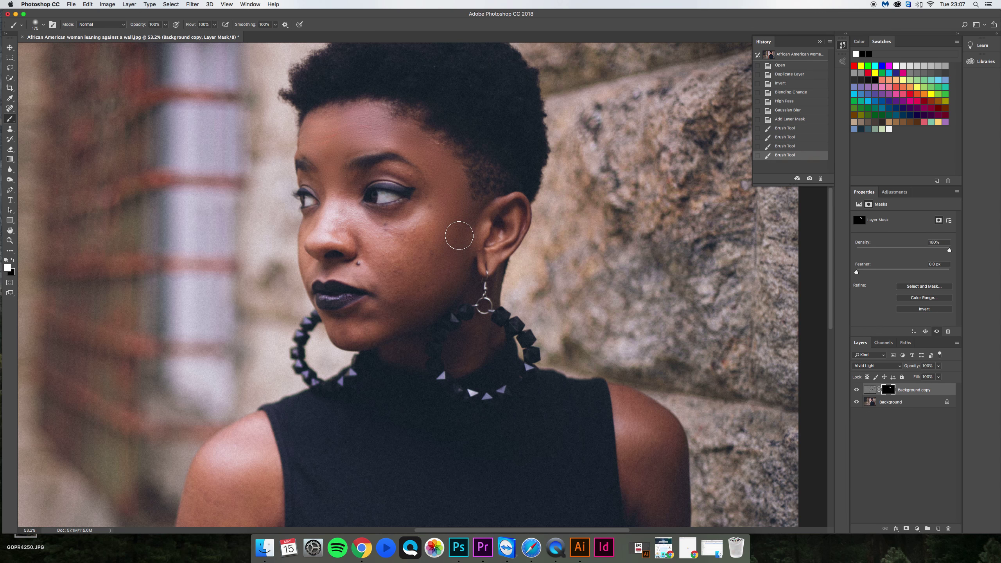
pyautogui.moveTo(460, 235); pyautogui.dragTo(410, 236)
pyautogui.moveTo(408, 240); pyautogui.dragTo(352, 228)
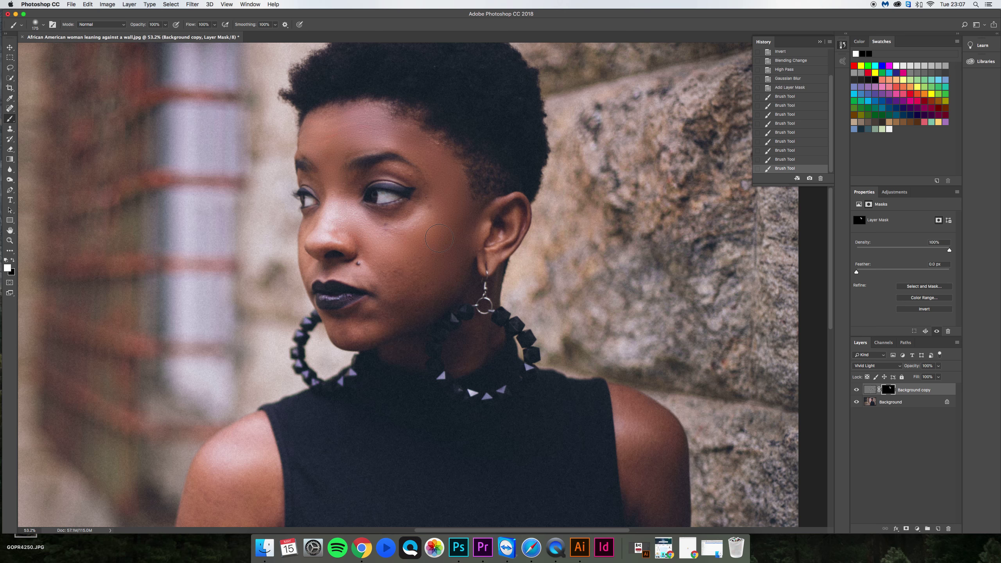
pyautogui.moveTo(440, 238)
pyautogui.mouseDown()
pyautogui.moveTo(386, 237)
pyautogui.moveTo(436, 204)
pyautogui.mouseUp()
pyautogui.click(436, 204)
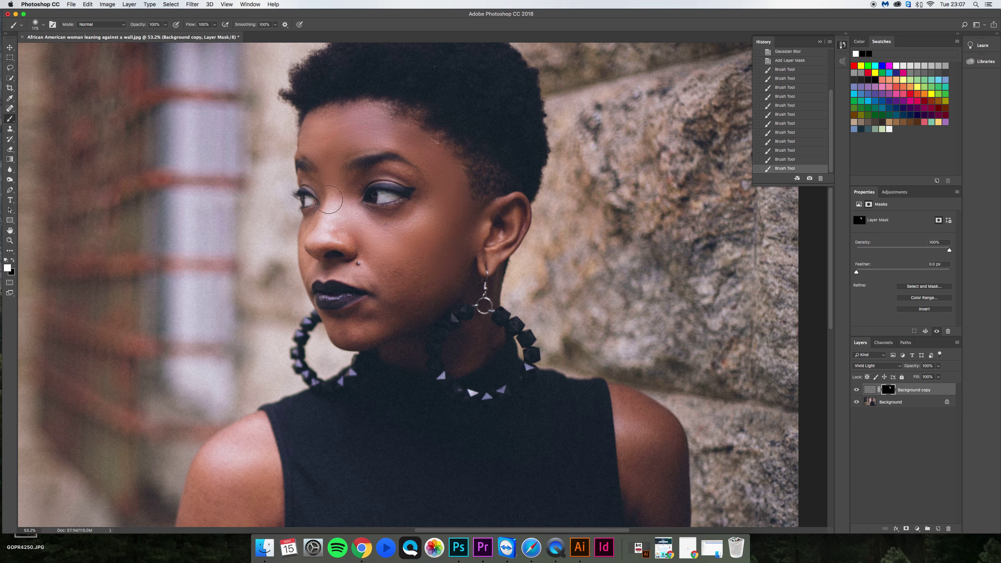
pyautogui.moveTo(336, 217)
pyautogui.mouseDown()
pyautogui.moveTo(319, 222)
pyautogui.moveTo(307, 264)
pyautogui.moveTo(306, 249)
pyautogui.mouseUp()
# Smooth the skin around the nostrils and upper lip by painting white on the mask with smaller brush sizes.
pyautogui.press('[')
pyautogui.press('[')
pyautogui.press('[')
pyautogui.press('[')
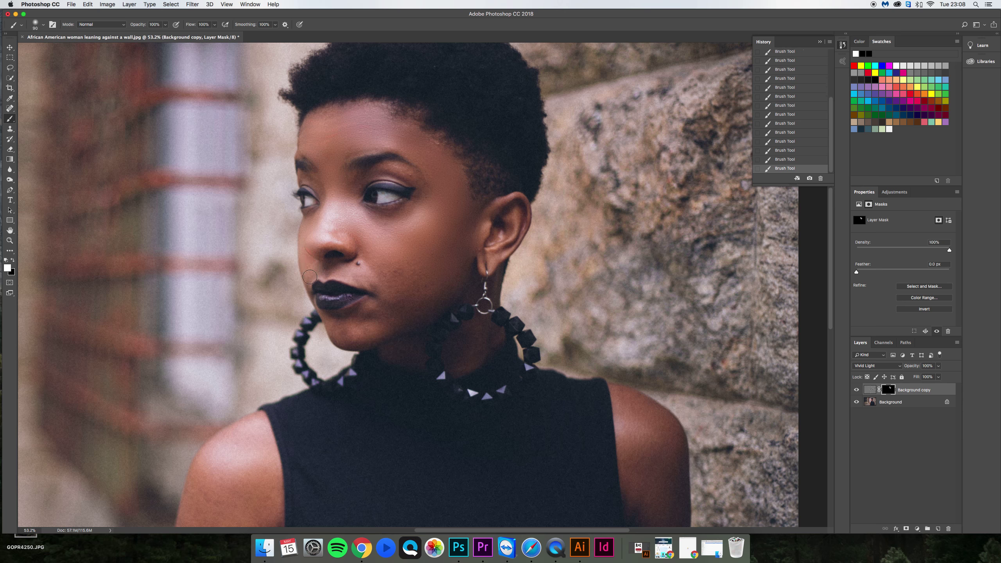
pyautogui.press('[')
pyautogui.press('[')
pyautogui.press('[')
pyautogui.press(']')
pyautogui.press(']')
pyautogui.press(']')
pyautogui.press(']')
pyautogui.press('[')
pyautogui.press('[')
pyautogui.press('[')
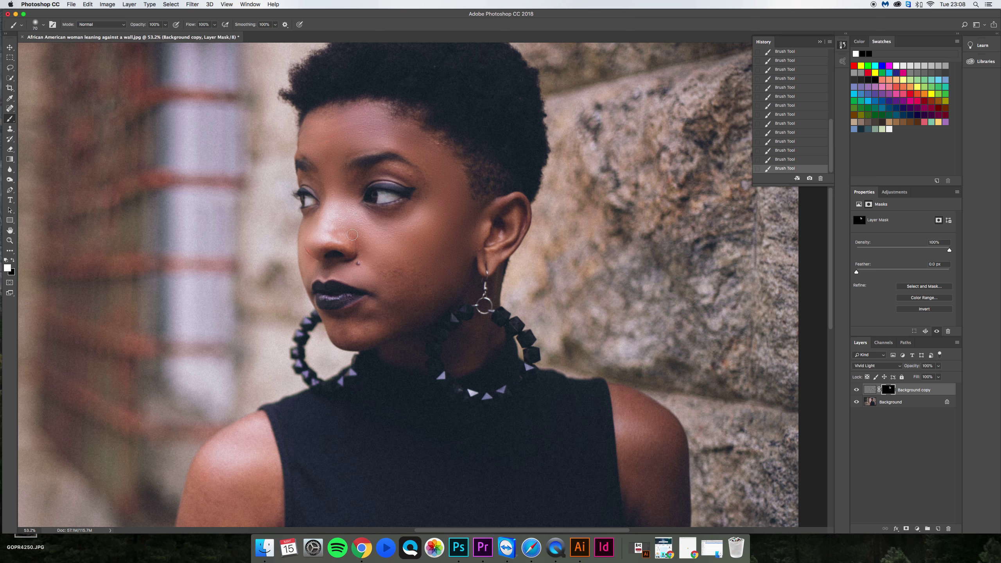
# Smooth the lower cheek, chin and jawline by painting white on the mask, enlarging the brush for the wider areas.
pyautogui.press(']')
pyautogui.press('[')
pyautogui.press('[')
pyautogui.press(']')
pyautogui.press(']')
pyautogui.press(']')
pyautogui.press(']')
pyautogui.press(']')
pyautogui.press(']')
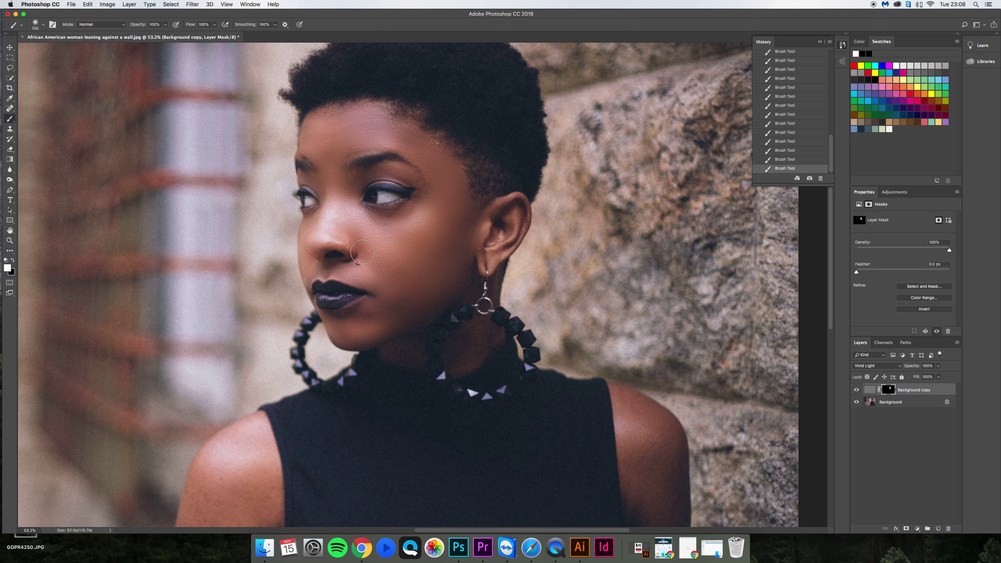
# Restore the nose detail by painting black on the mask, and switch back to white to paint over the neck.
pyautogui.press('x')
pyautogui.keyDown('super'); pyautogui.click(890, 390); pyautogui.keyUp('super')
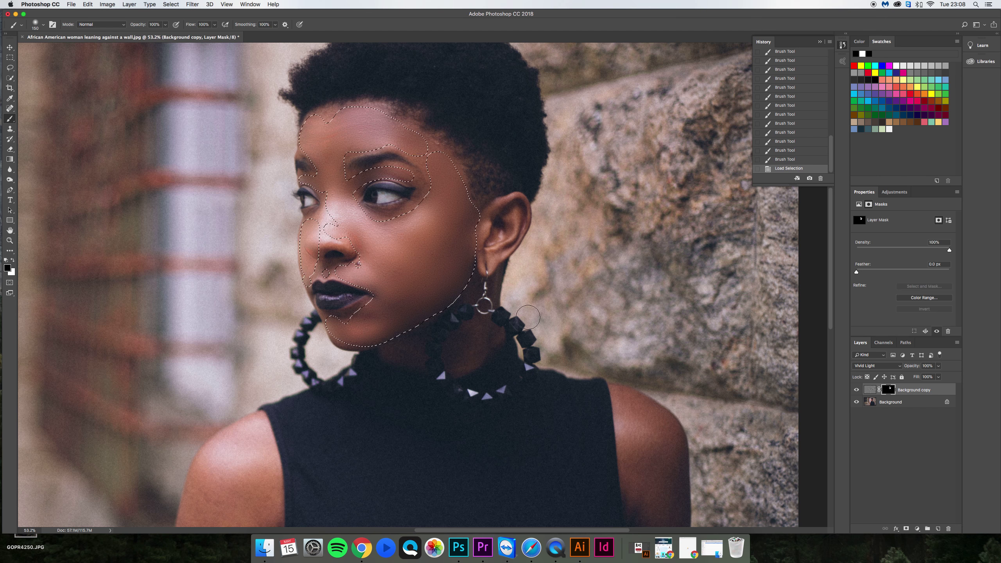
pyautogui.press('super+d')
pyautogui.click(317, 246)
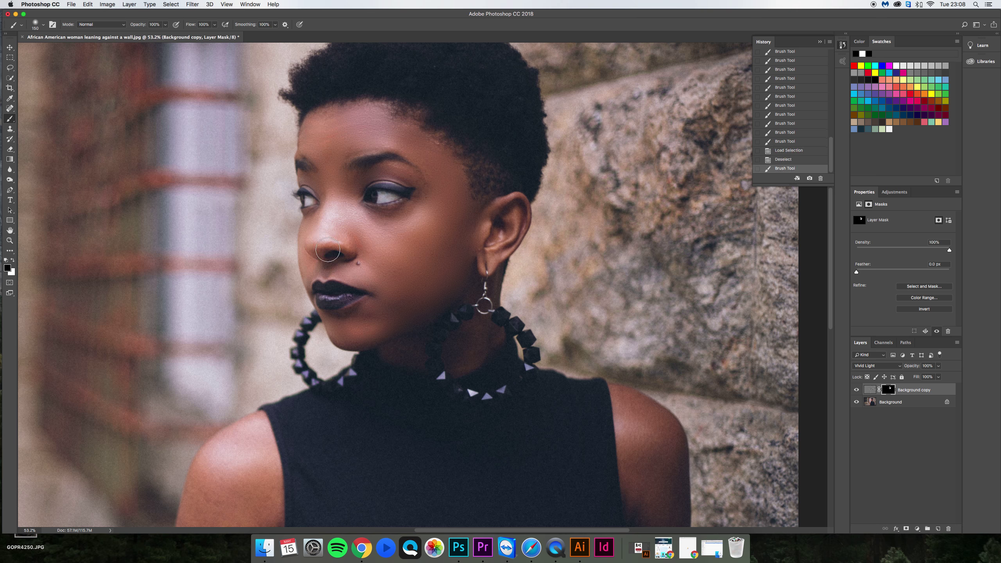
pyautogui.click(329, 251)
pyautogui.click(344, 252)
pyautogui.click(342, 248)
pyautogui.press('x')
pyautogui.click(470, 339)
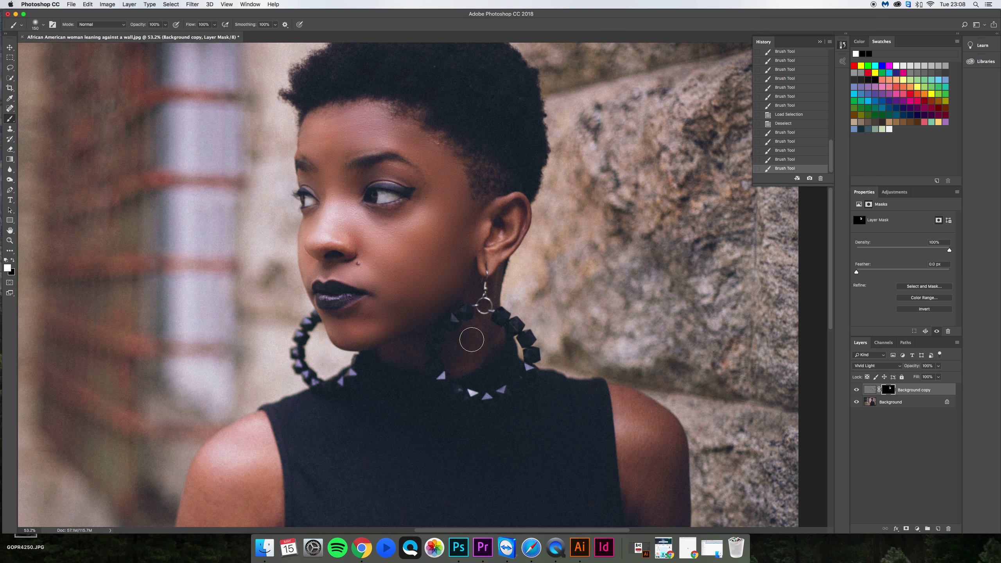
# Hide and show the Background copy layer to compare the portrait before and after smoothing.
pyautogui.scroll(-3, 472, 339)
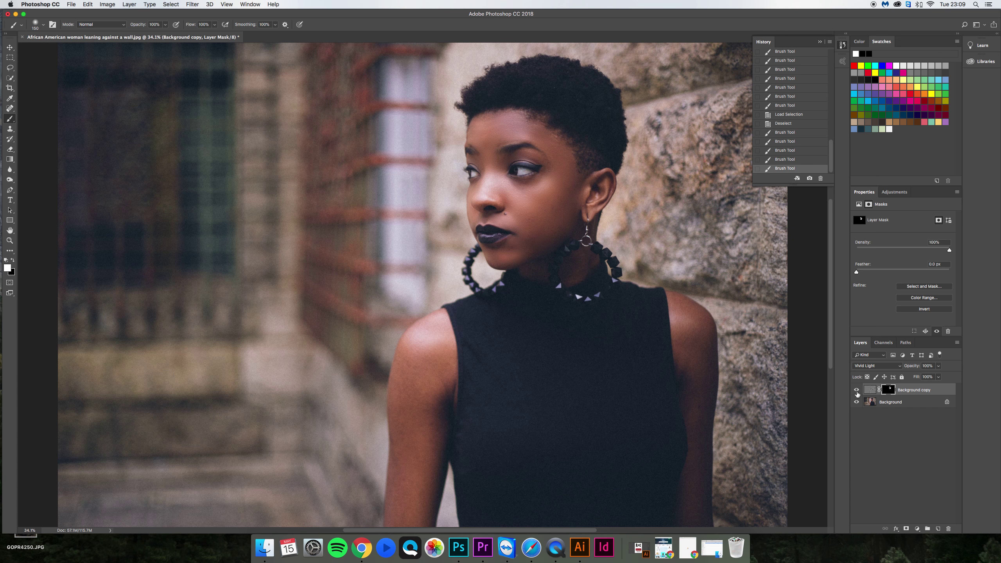
pyautogui.click(857, 390)
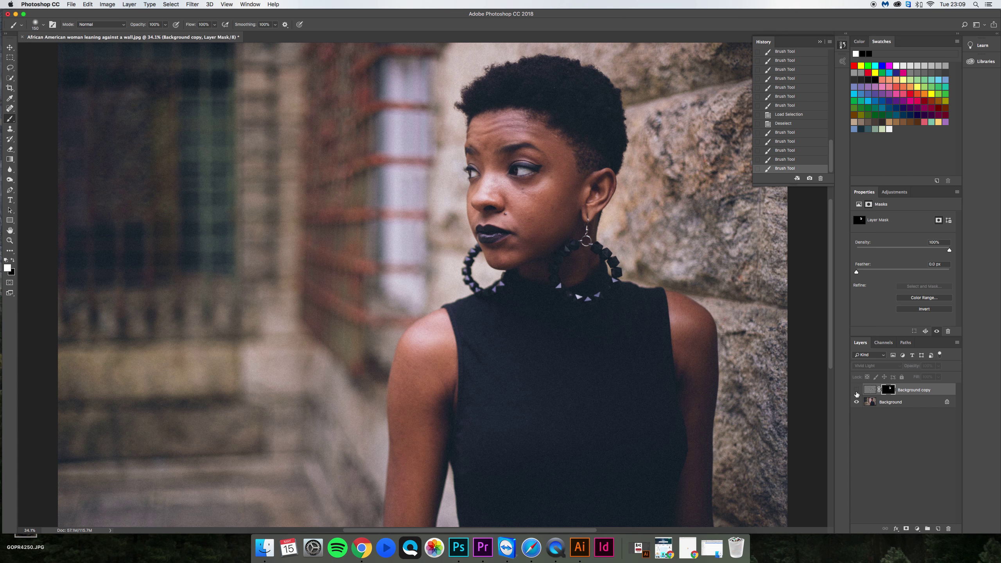
pyautogui.click(857, 390)
# Paint white on the mask with a much smaller brush to smooth the skin around the far eyebrow at the face edge.
pyautogui.press('z')
pyautogui.click(527, 195)
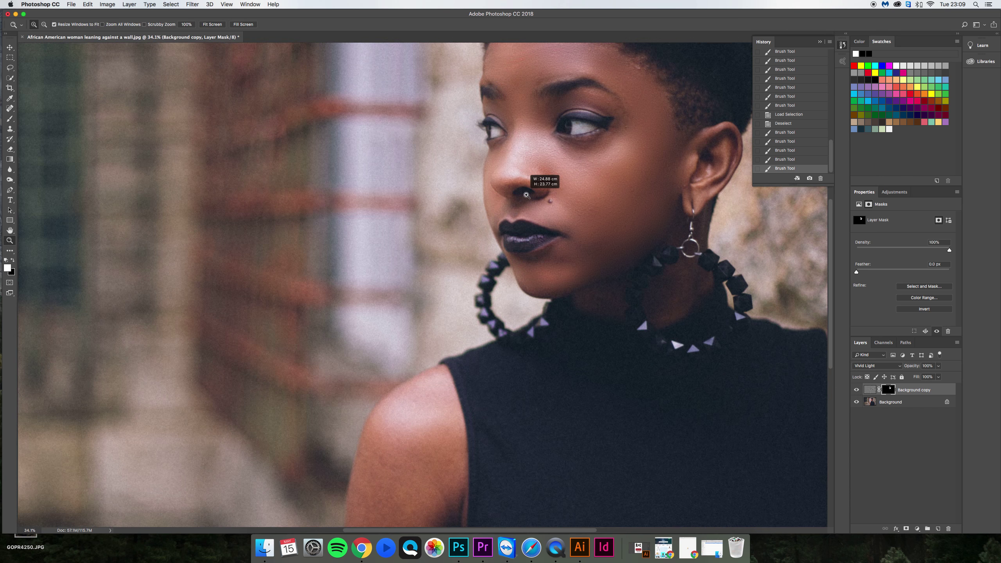
pyautogui.press('b')
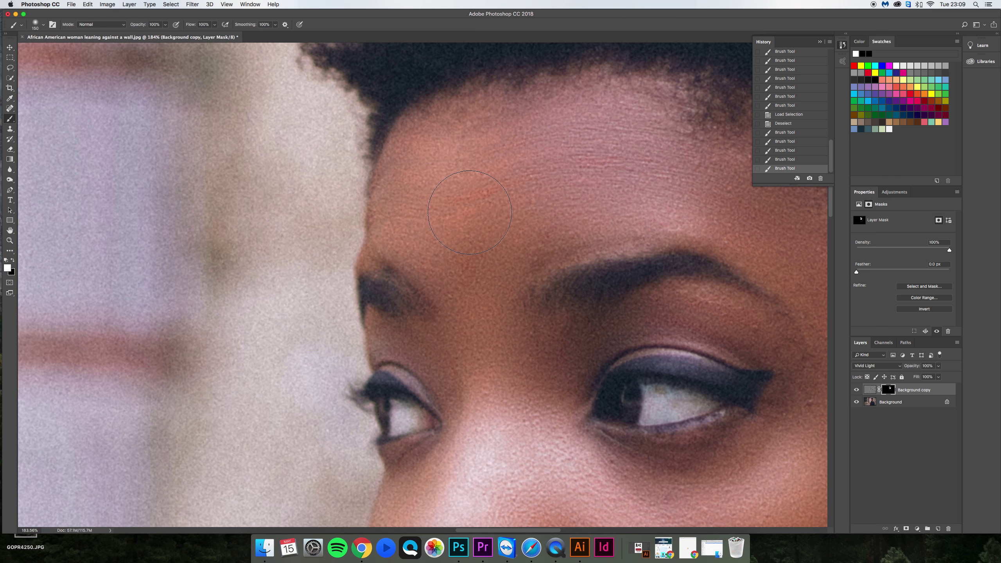
pyautogui.press('[')
pyautogui.press('[')
pyautogui.press('[')
pyautogui.press('[')
pyautogui.press('[')
pyautogui.press('[')
pyautogui.press('[')
pyautogui.press('[')
pyautogui.moveTo(372, 261)
pyautogui.mouseDown()
pyautogui.moveTo(396, 162)
pyautogui.moveTo(403, 267)
pyautogui.moveTo(390, 293)
pyautogui.moveTo(373, 290)
pyautogui.mouseUp()
# Restore the detail of the near eyebrow and eye by painting black on the mask.
pyautogui.press('x')
pyautogui.click(595, 298)
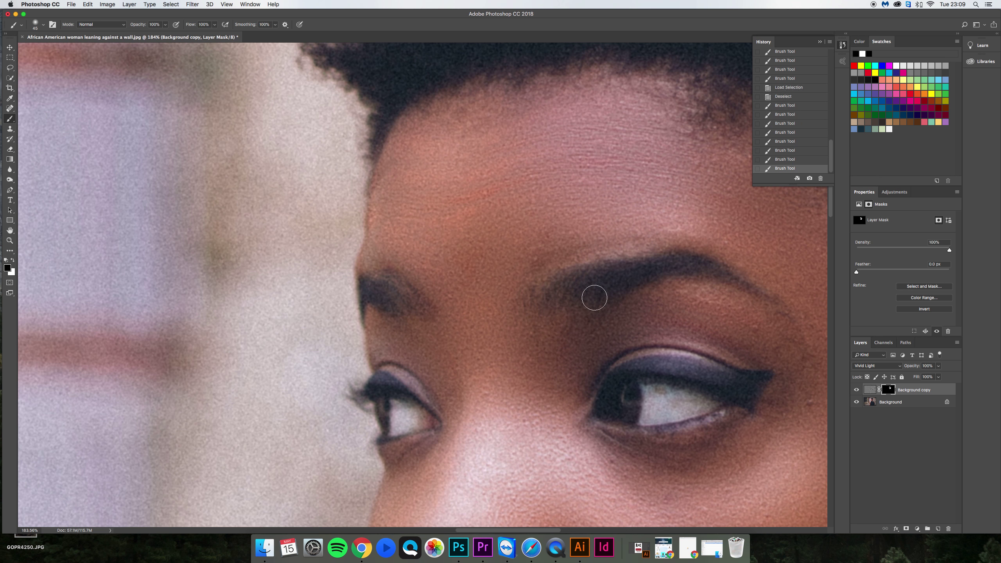
pyautogui.click(715, 276)
pyautogui.click(685, 377)
pyautogui.click(615, 417)
pyautogui.press('super+0')
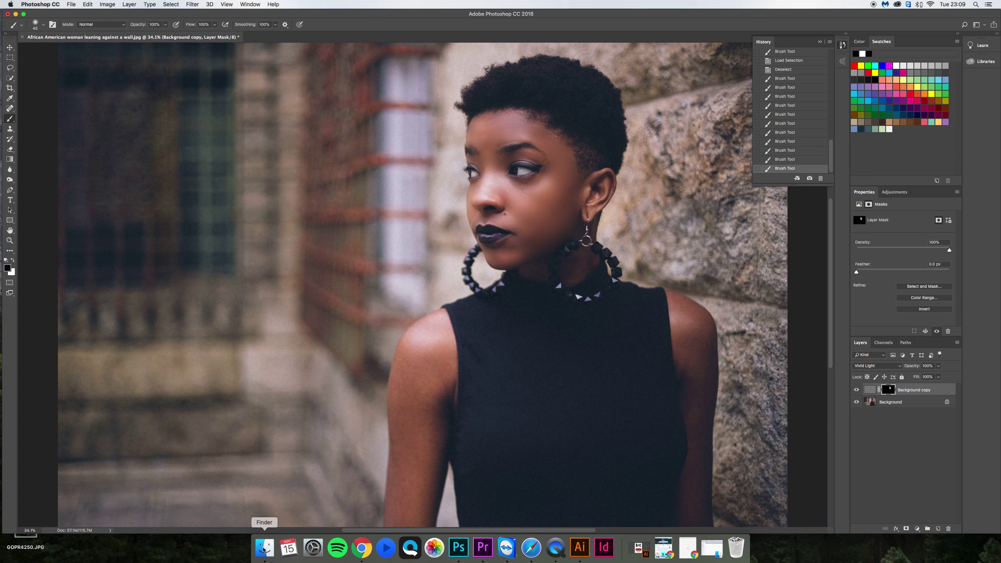
# Open attractive-beautiful-beauty-1024311.jpg from the Royalty Free Images folder in Photoshop.
pyautogui.click(264, 547)
pyautogui.click(280, 168)
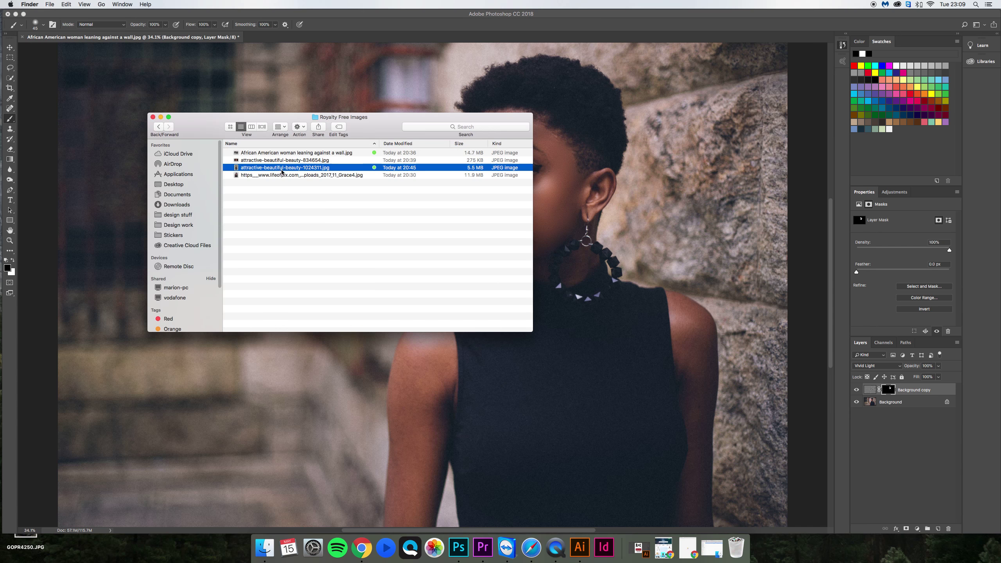
pyautogui.click(459, 548)
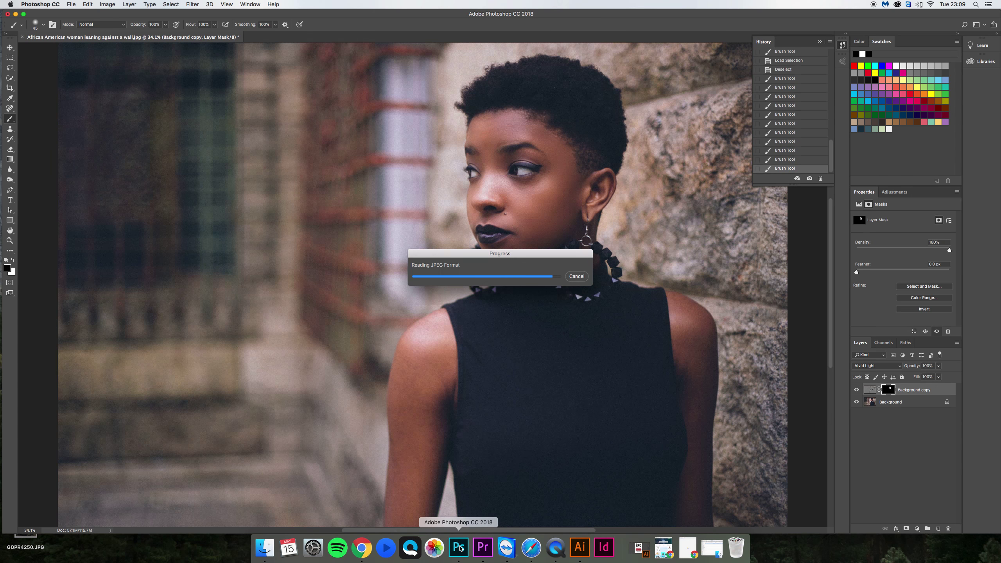
pyautogui.press('z')
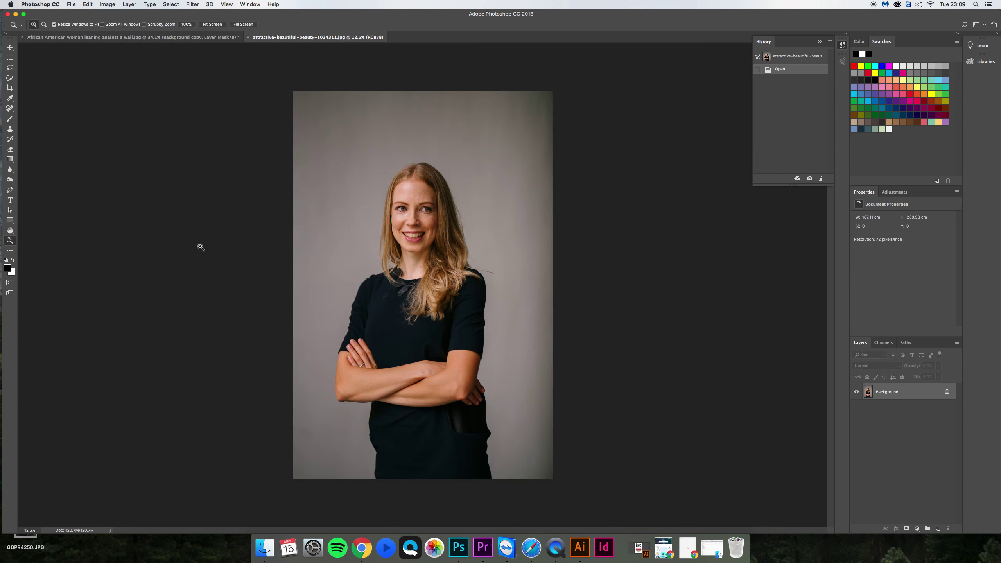
pyautogui.moveTo(294, 125); pyautogui.dragTo(519, 318)
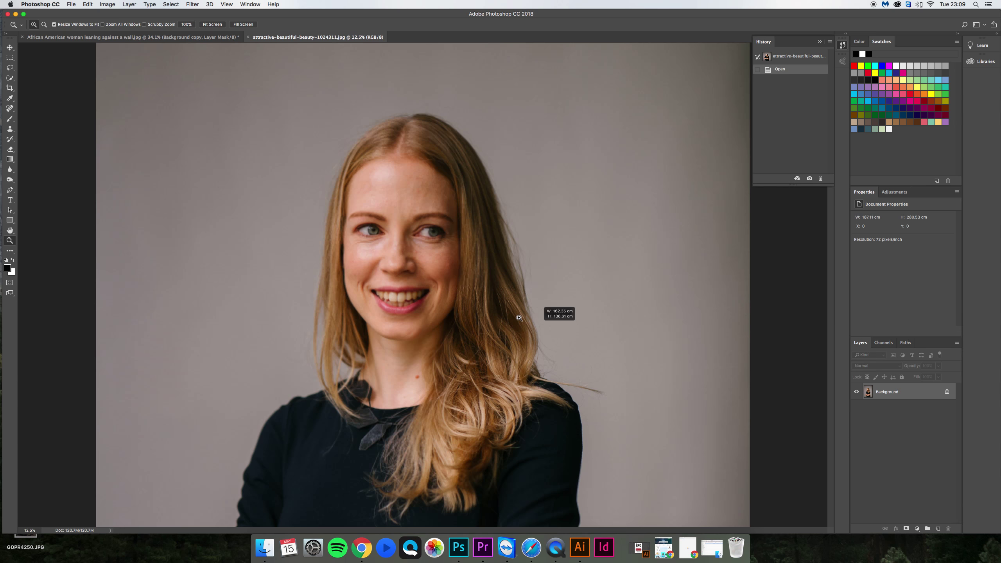
pyautogui.press('v')
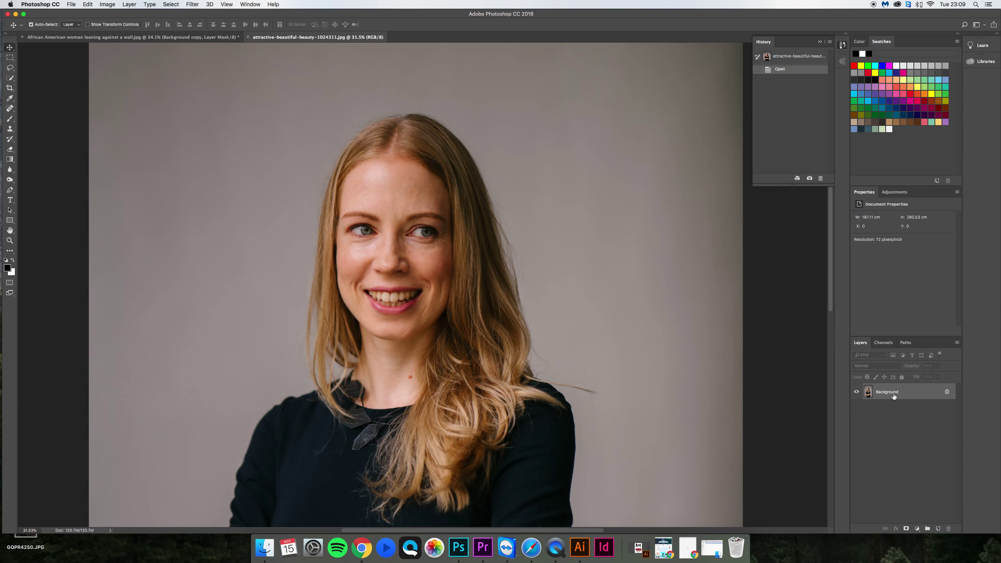
pyautogui.moveTo(894, 395); pyautogui.dragTo(941, 529)
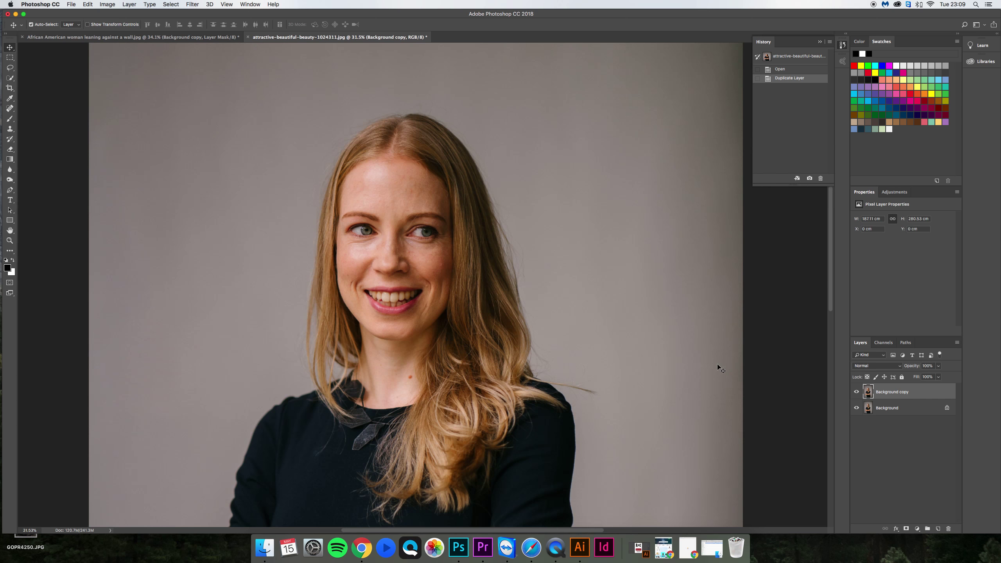
pyautogui.press('BackSpace')
# Unlock the Background layer to turn it into a regular layer, dismissing the Layer Style options without changes.
pyautogui.press('z')
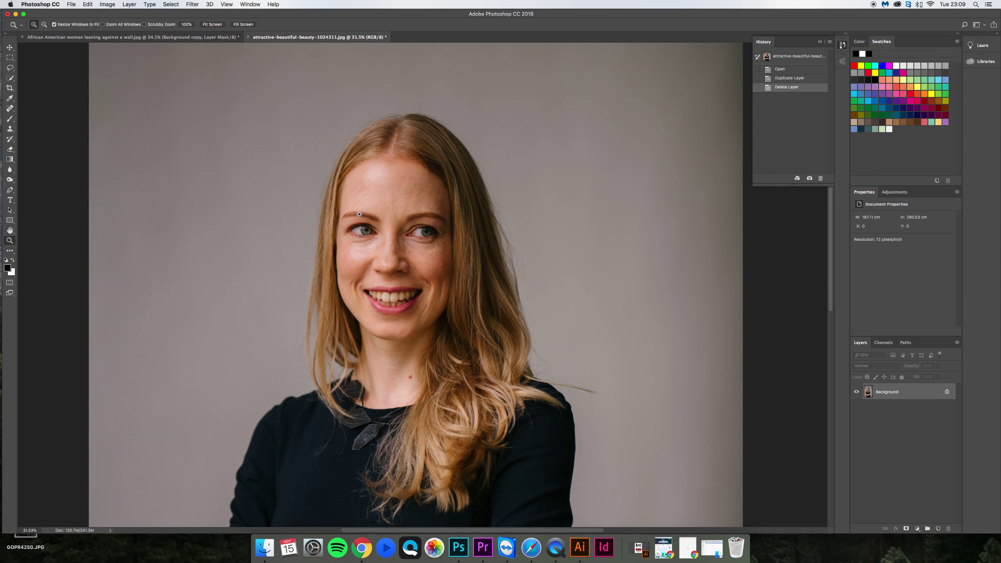
pyautogui.moveTo(292, 123); pyautogui.dragTo(519, 369)
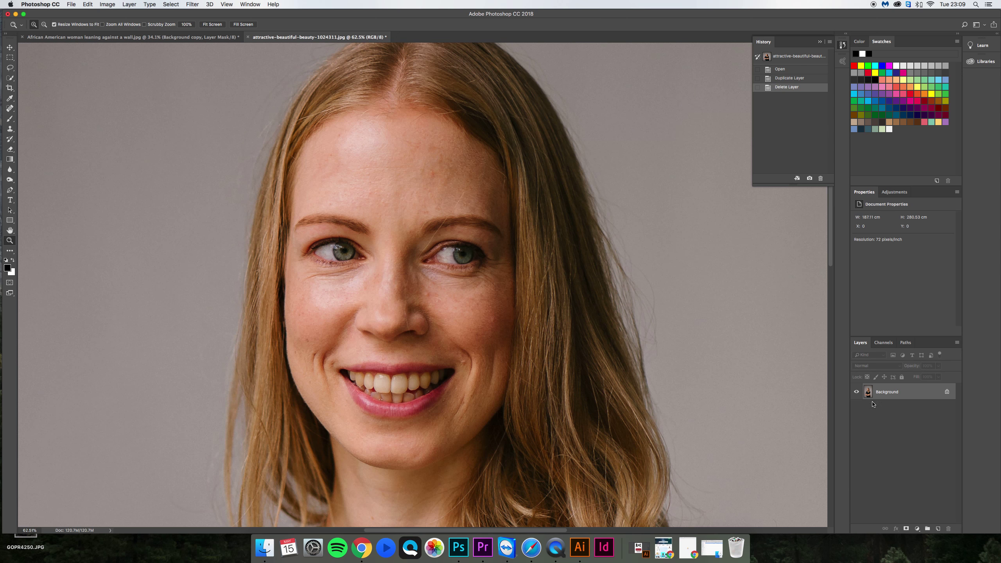
pyautogui.click(948, 391)
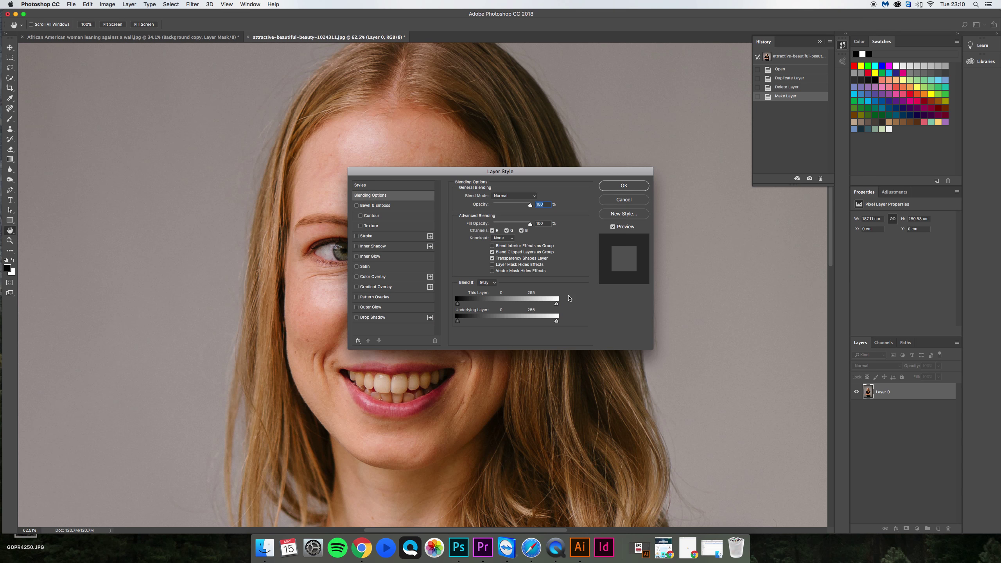
pyautogui.press('Escape')
# Heal the skin marks along the side of the nose using the Spot Healing Brush at a reduced size.
pyautogui.press('j')
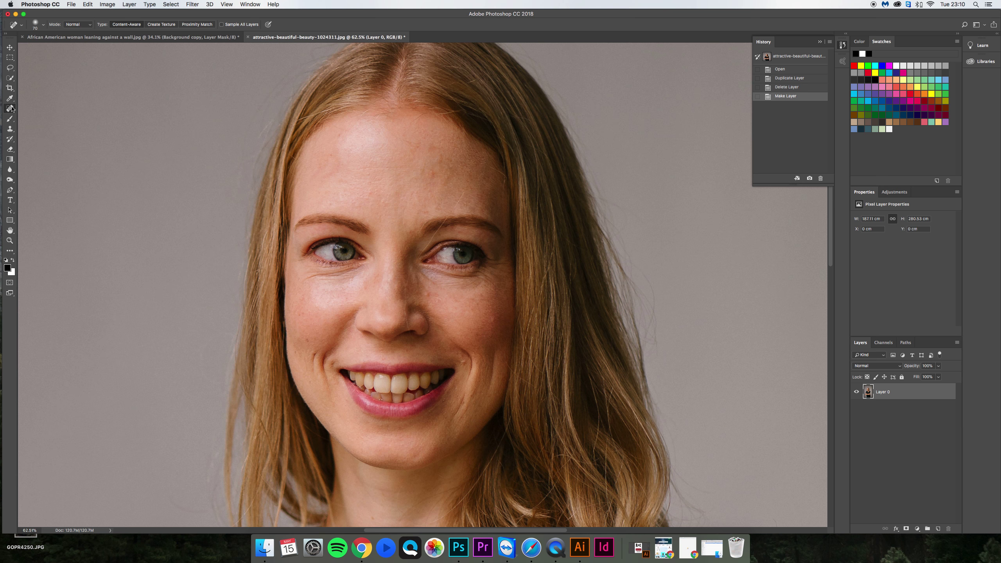
pyautogui.rightClick(9, 108)
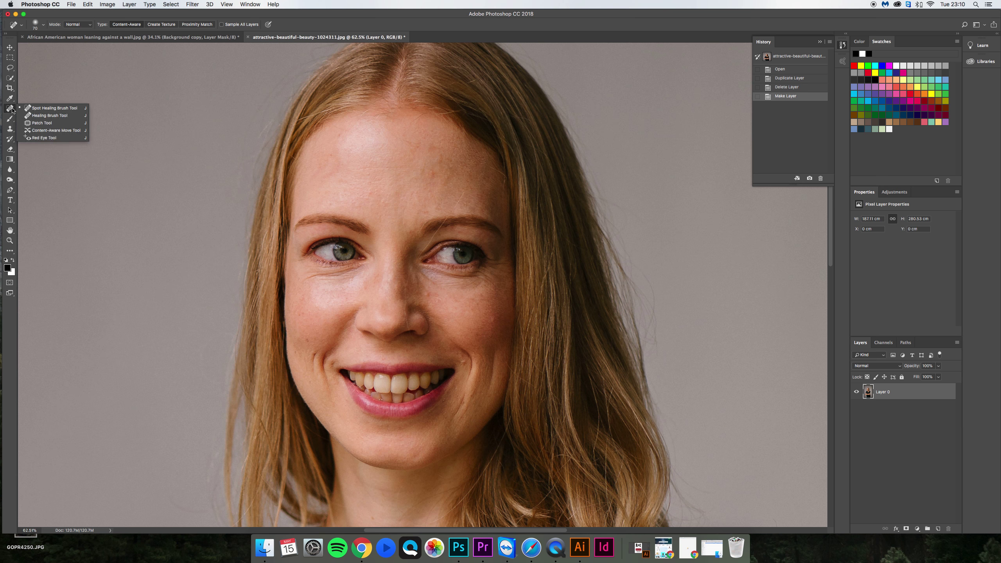
pyautogui.click(183, 11)
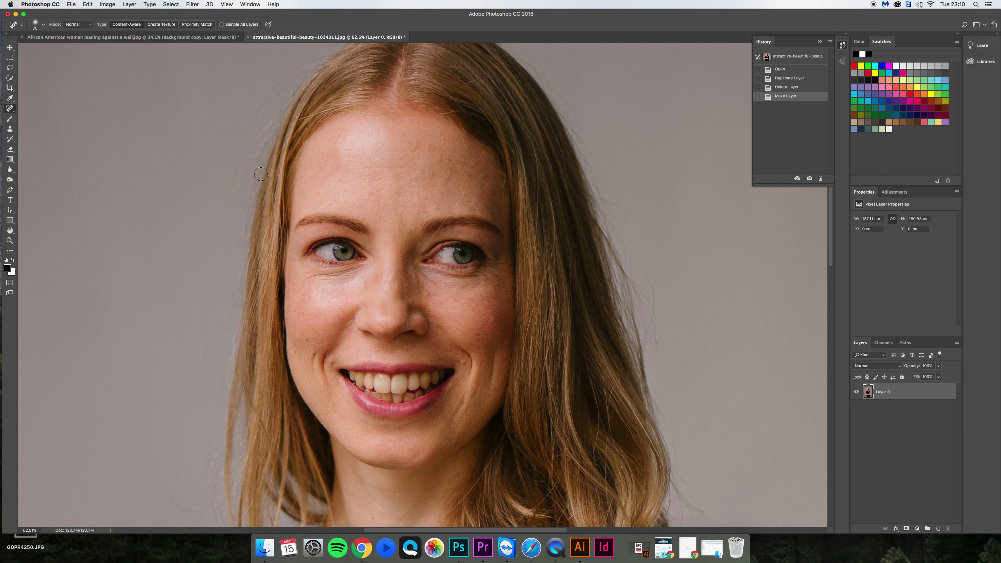
pyautogui.press('[')
pyautogui.press('[')
pyautogui.press('[')
pyautogui.press('[')
pyautogui.press('[')
pyautogui.moveTo(410, 272); pyautogui.dragTo(410, 299)
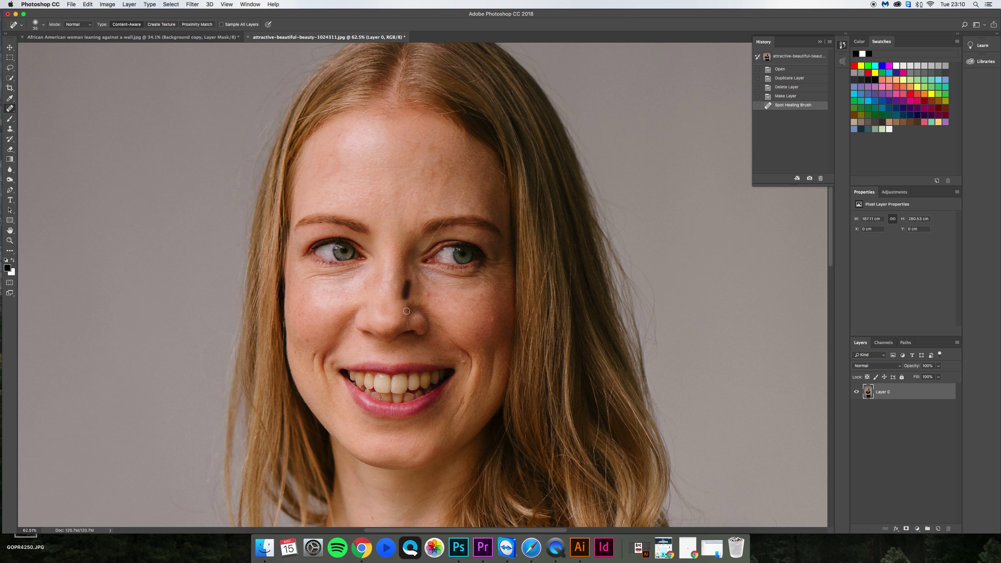
pyautogui.click(406, 301)
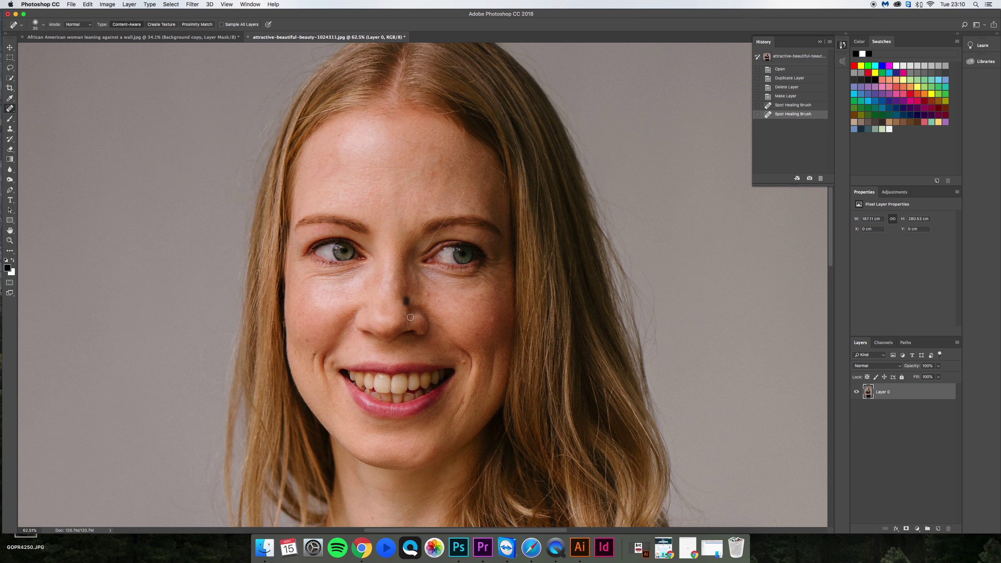
pyautogui.moveTo(405, 312); pyautogui.dragTo(412, 336)
pyautogui.click(282, 287)
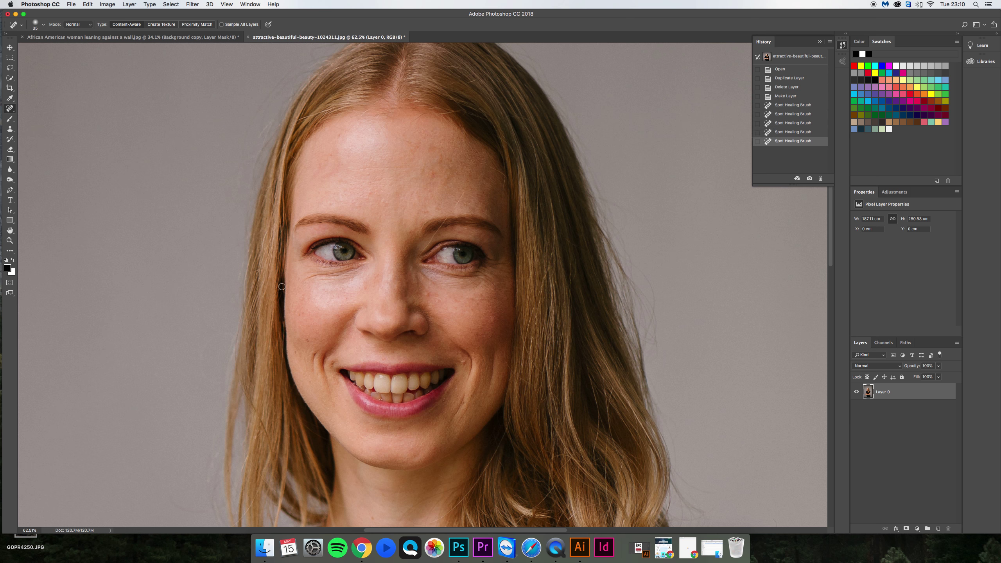
pyautogui.click(408, 329)
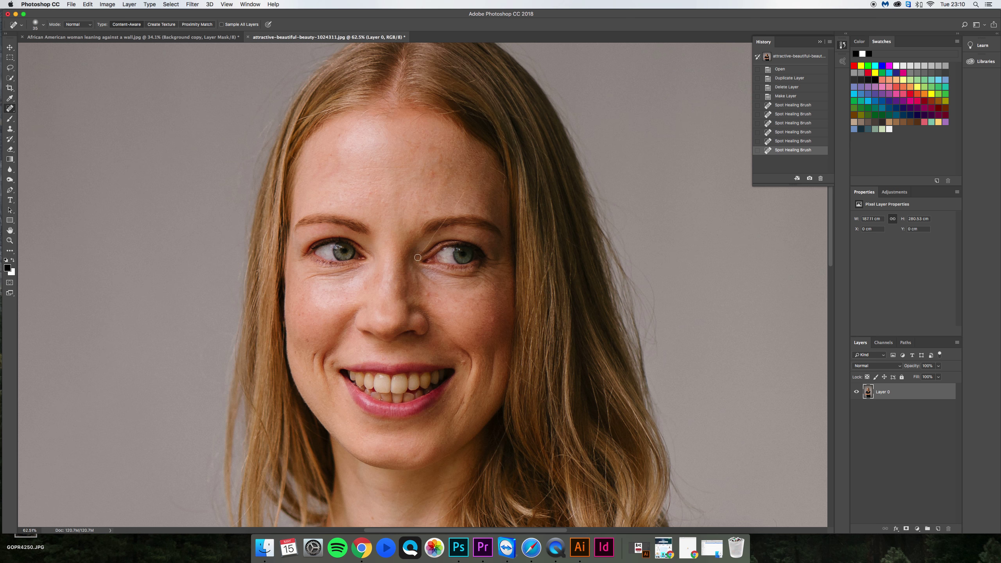
# Heal the skin between the nose bridge and the inner end of the eyebrow on the hair-shaded side.
pyautogui.moveTo(417, 256)
pyautogui.mouseDown()
pyautogui.moveTo(462, 206)
pyautogui.moveTo(432, 238)
pyautogui.mouseUp()
pyautogui.click(440, 228)
pyautogui.click(438, 229)
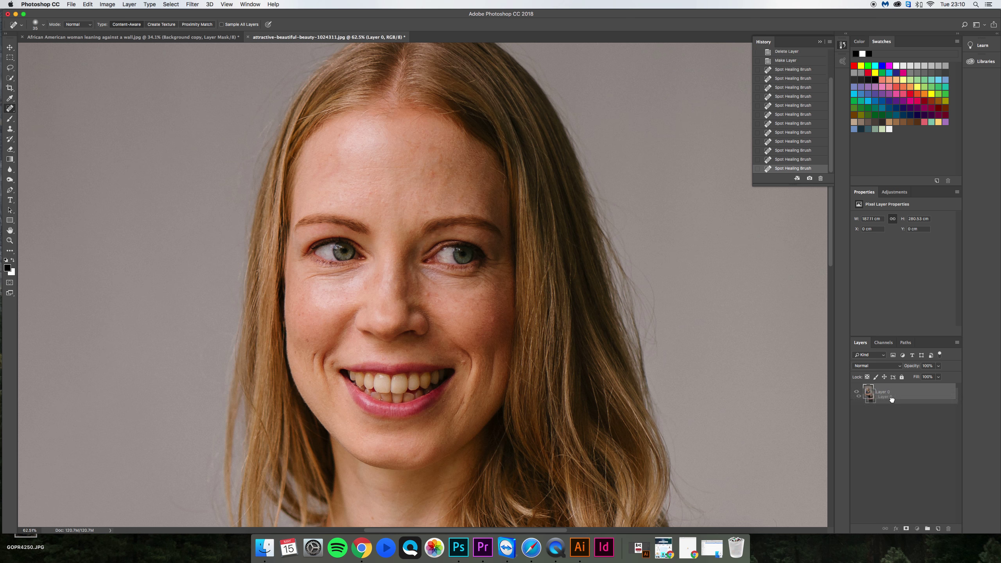
# Duplicate the retouched portrait layer and invert the copy's colors.
pyautogui.moveTo(902, 392); pyautogui.dragTo(939, 529)
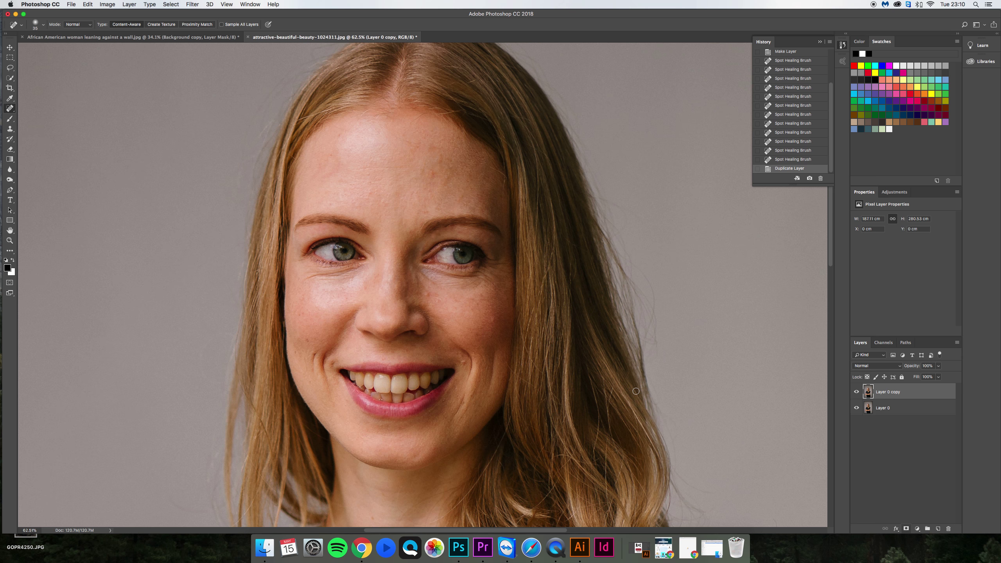
pyautogui.press('super+i')
pyautogui.press('super+0')
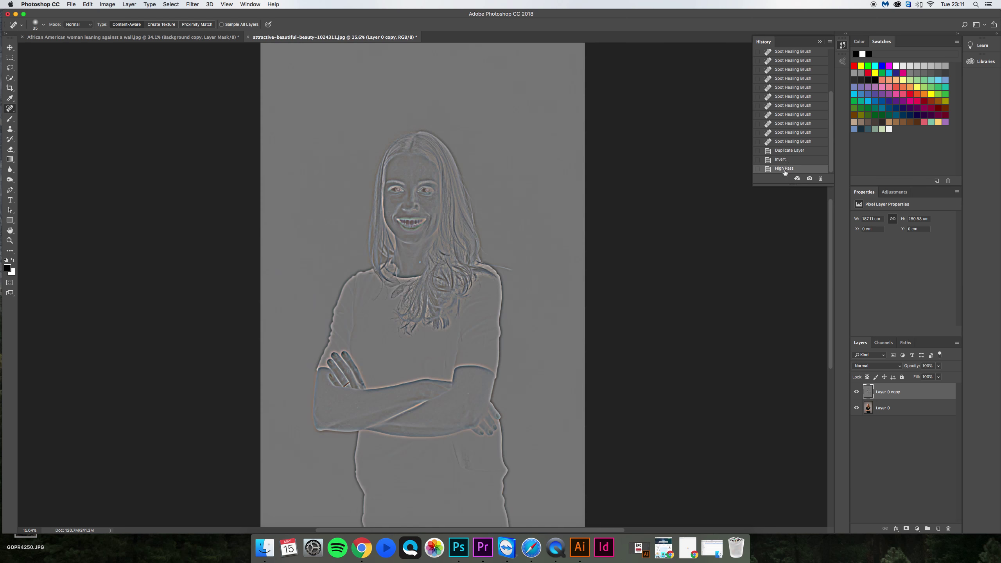
# Step the history back to the Invert state and set the copy's blend mode to Vivid Light.
pyautogui.click(779, 160)
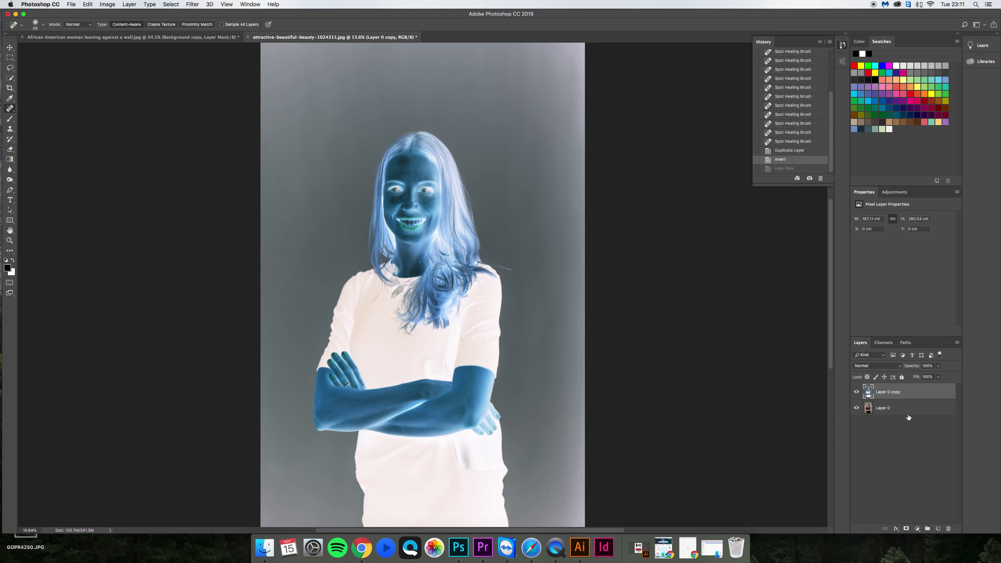
pyautogui.click(898, 367)
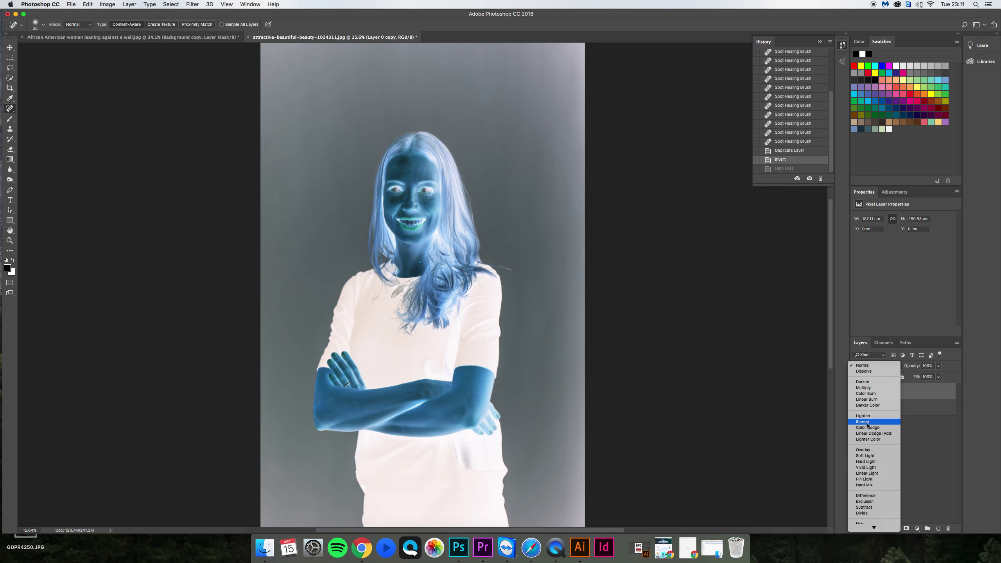
pyautogui.click(866, 467)
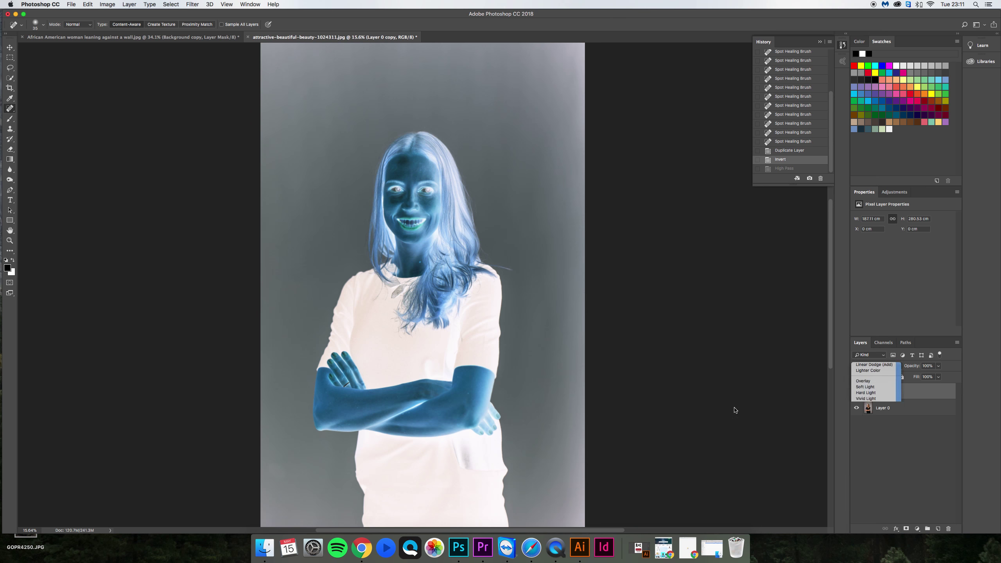
# Apply a High Pass filter to the inverted copy with a radius of 24 pixels.
pyautogui.click(192, 5)
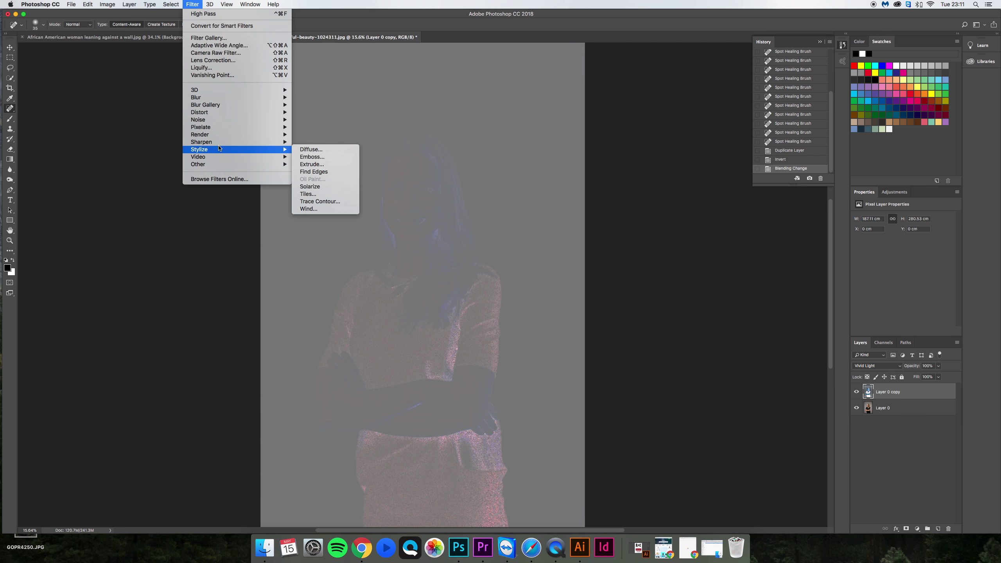
pyautogui.moveTo(216, 166)
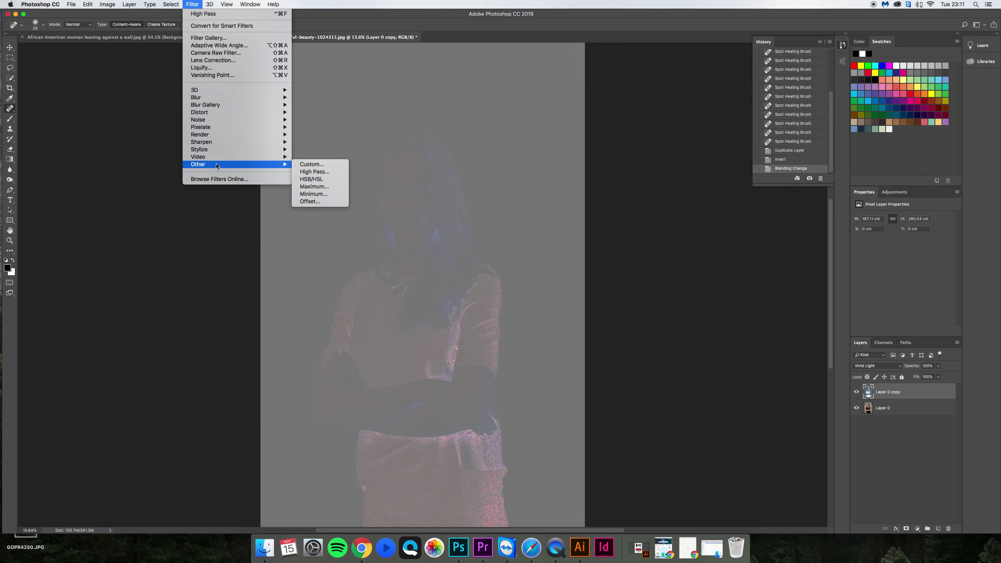
pyautogui.click(320, 171)
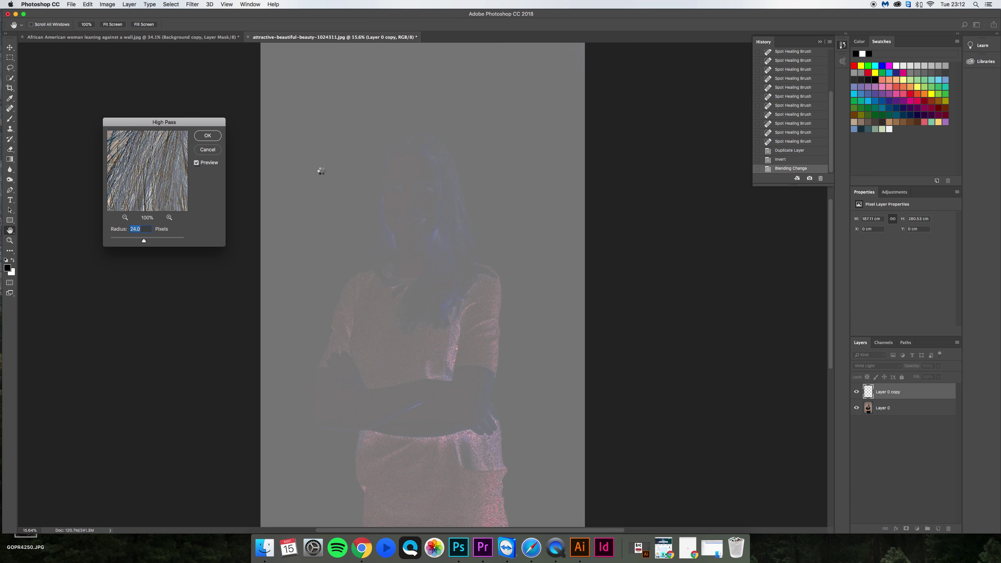
pyautogui.press('Return')
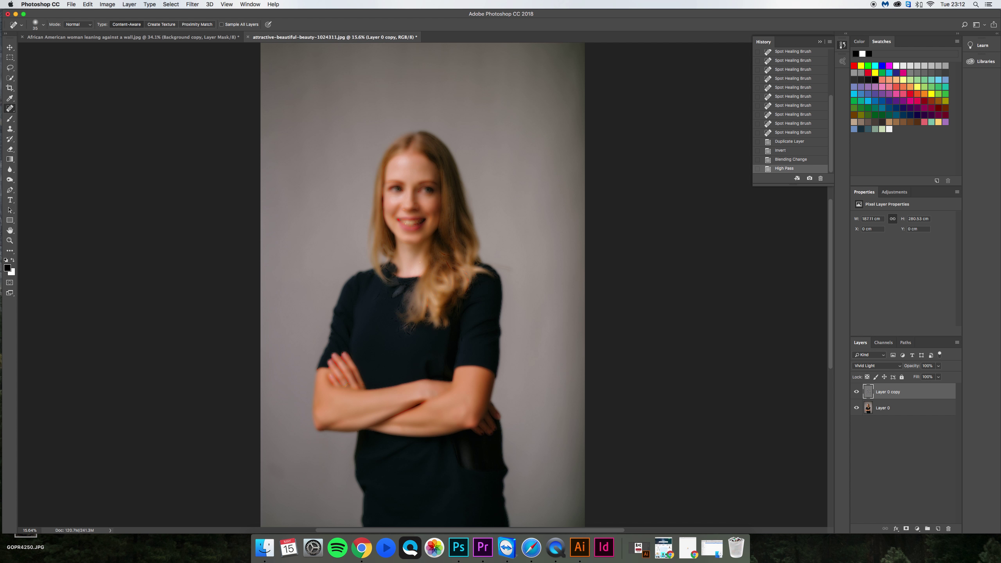
# Apply a Gaussian Blur to the inverted copy with a radius of 3 pixels.
pyautogui.click(192, 4)
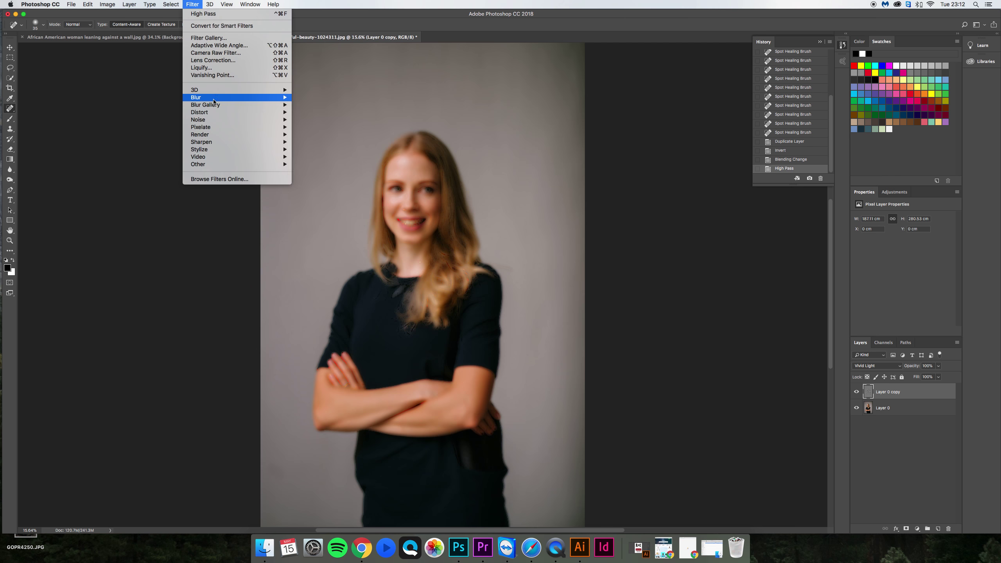
pyautogui.moveTo(276, 97)
pyautogui.click(319, 128)
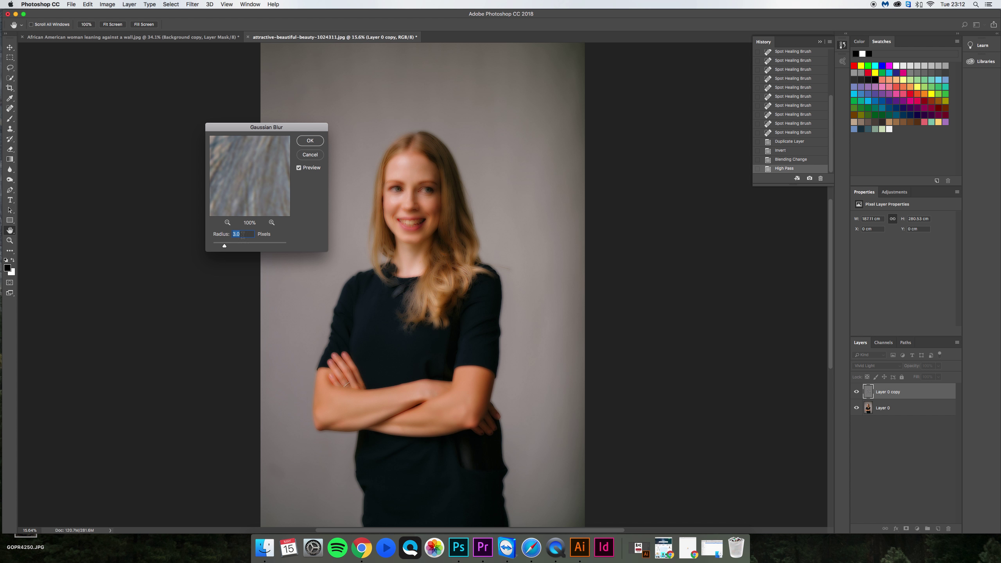
pyautogui.write('4')
pyautogui.doubleClick(236, 235)
pyautogui.moveTo(229, 246); pyautogui.dragTo(223, 248)
pyautogui.write('2')
pyautogui.press('BackSpace')
pyautogui.write('3')
pyautogui.press('Return')
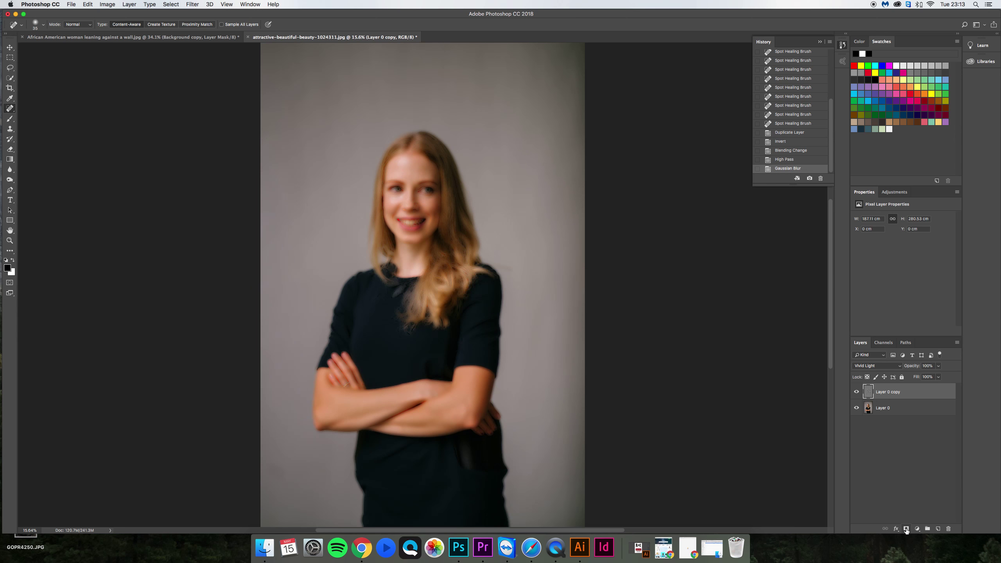
# Add a black layer mask to the inverted copy and set up a larger brush with white as the painting color.
pyautogui.keyDown('alt'); pyautogui.click(906, 530); pyautogui.keyUp('alt')
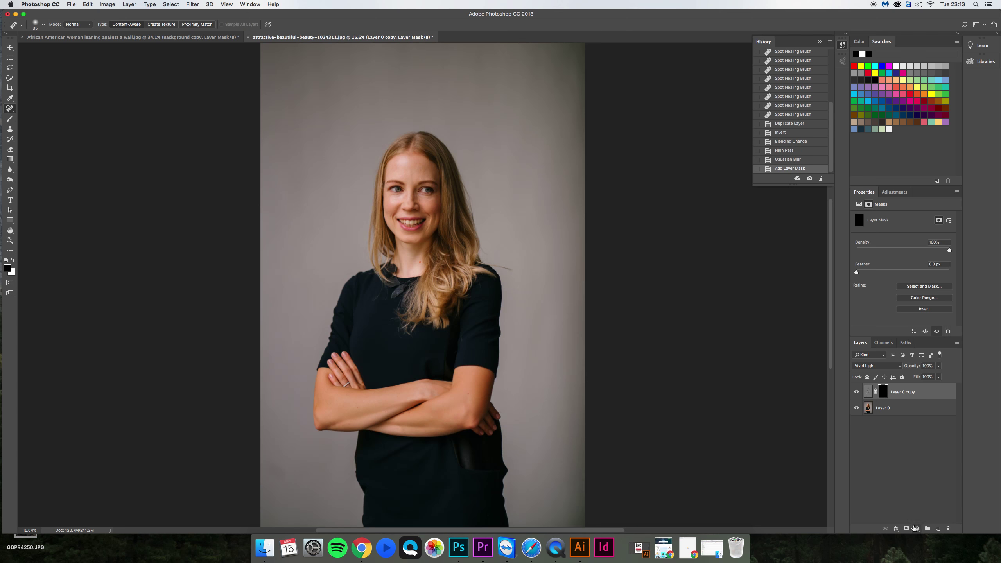
pyautogui.press('z')
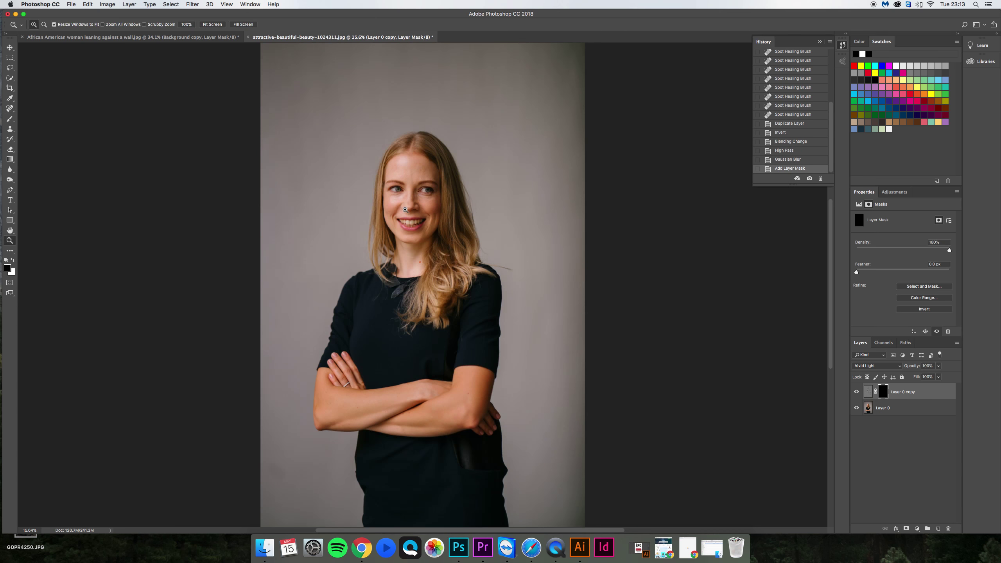
pyautogui.moveTo(323, 124); pyautogui.dragTo(501, 277)
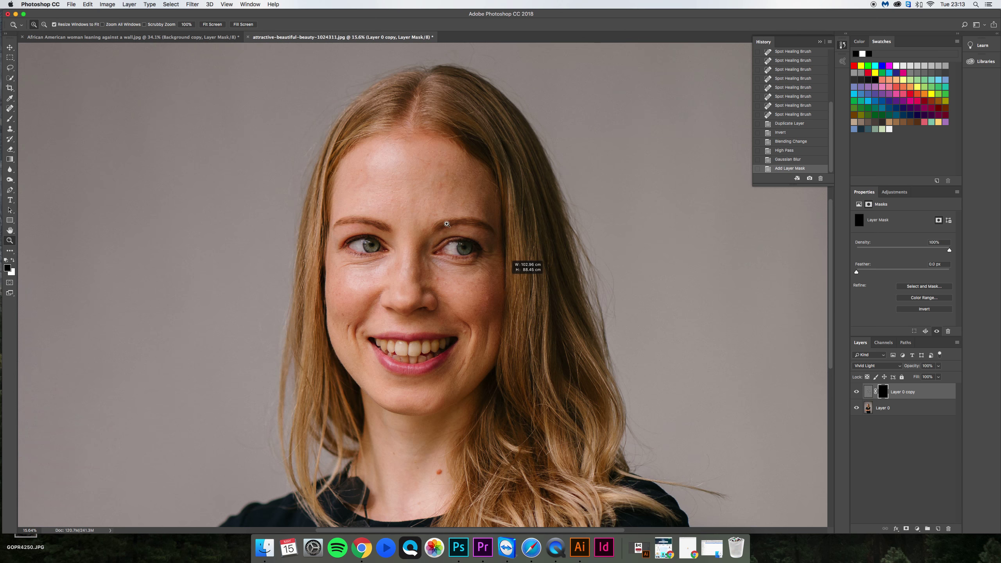
pyautogui.press('b')
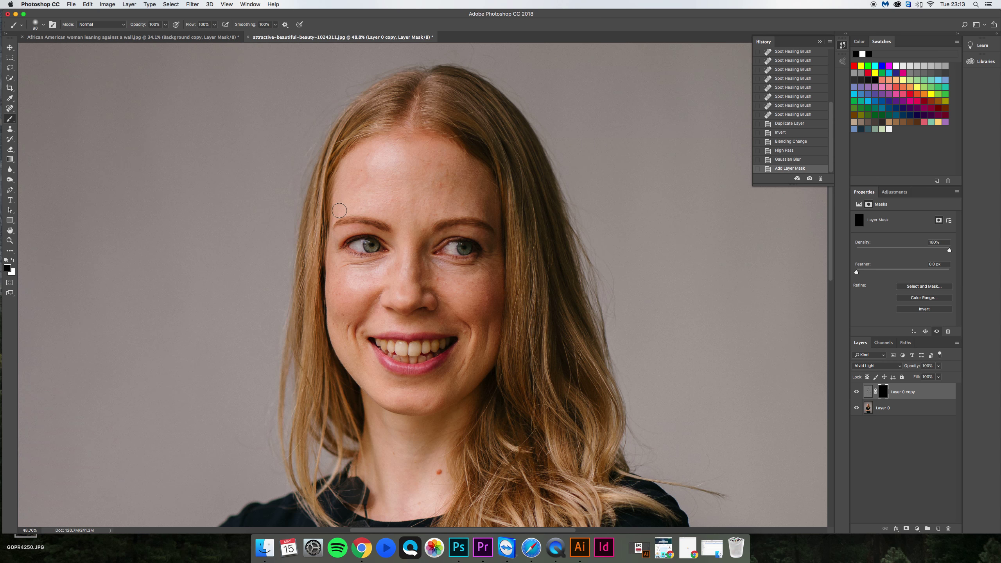
pyautogui.press(']')
pyautogui.press(']')
pyautogui.click(78, 256)
pyautogui.press('x')
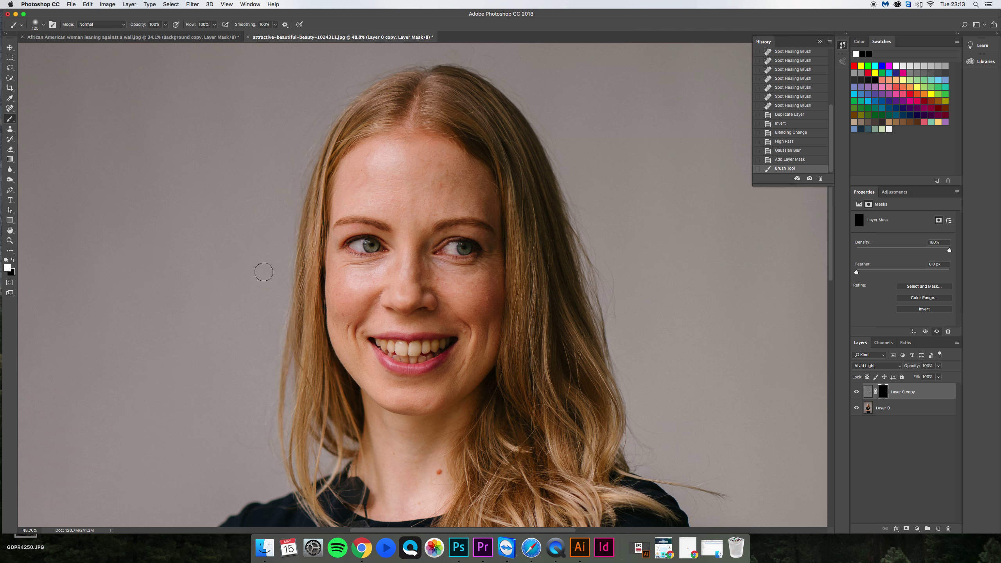
pyautogui.press('x')
pyautogui.press('x')
# Paint white on the mask across the forehead above both eyebrows to reveal the skin smoothing.
pyautogui.moveTo(343, 193); pyautogui.dragTo(381, 209)
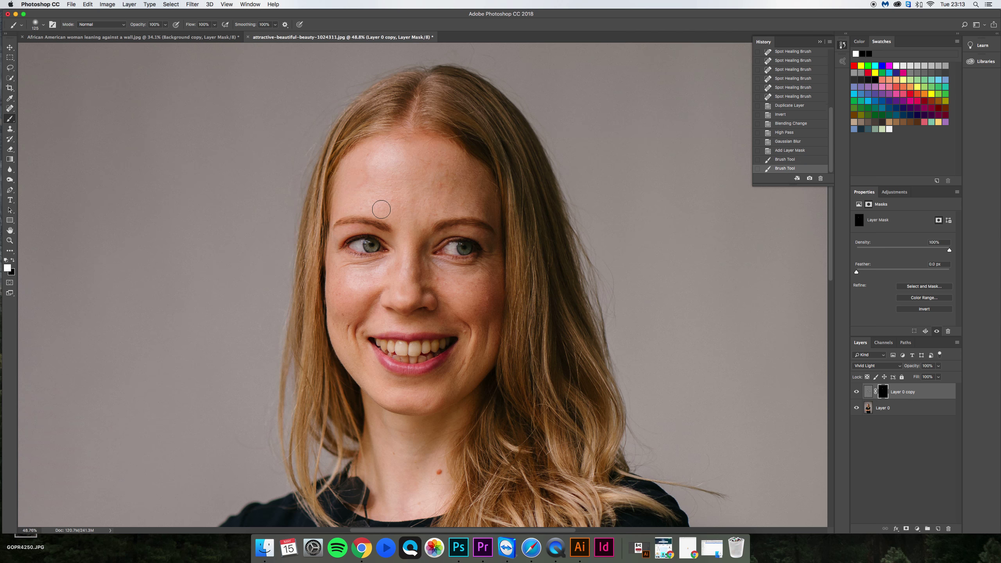
pyautogui.moveTo(442, 217); pyautogui.dragTo(487, 213)
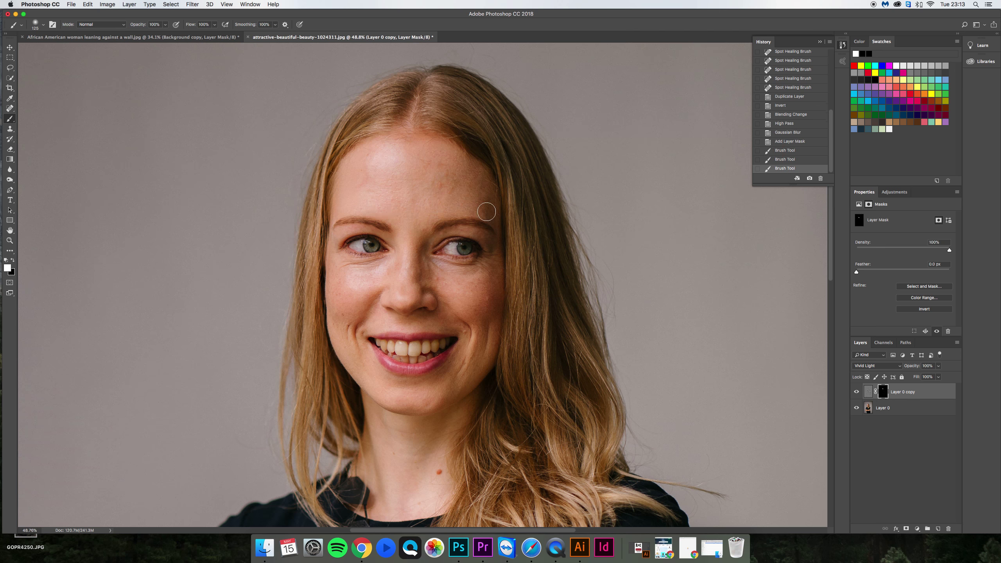
pyautogui.moveTo(353, 165); pyautogui.dragTo(356, 169)
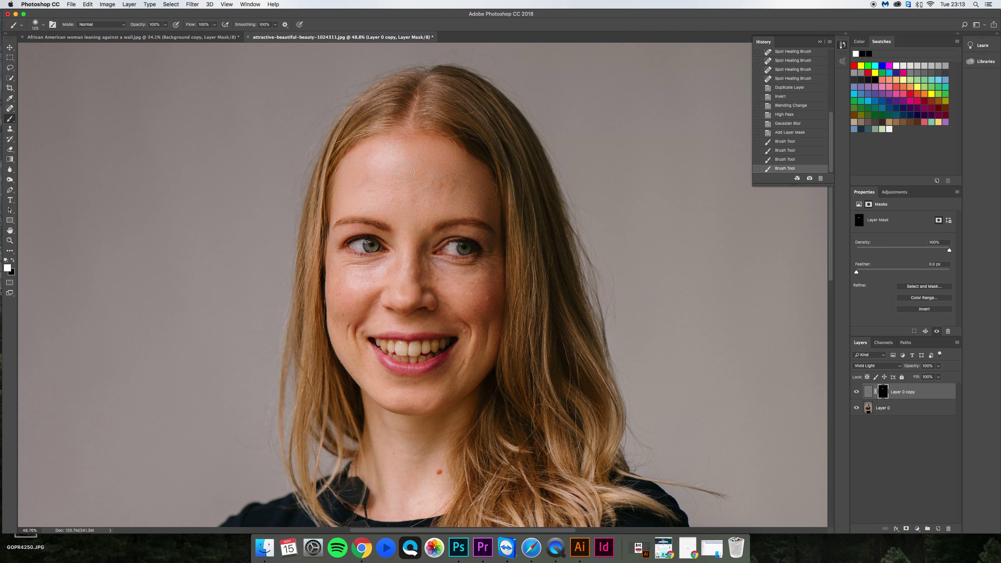
pyautogui.click(414, 201)
# Paint white on the mask over the nose, both cheeks, the jaw and the skin beside the eye.
pyautogui.moveTo(404, 298)
pyautogui.mouseDown()
pyautogui.moveTo(362, 282)
pyautogui.moveTo(376, 274)
pyautogui.moveTo(337, 273)
pyautogui.mouseUp()
pyautogui.click(397, 293)
pyautogui.click(351, 265)
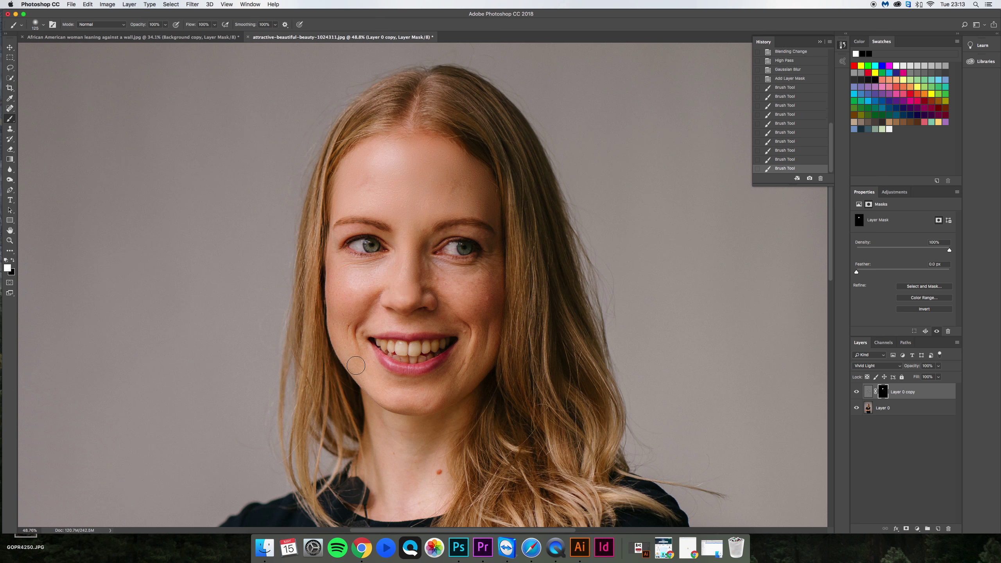
pyautogui.moveTo(356, 366)
pyautogui.mouseDown()
pyautogui.moveTo(383, 394)
pyautogui.moveTo(431, 402)
pyautogui.moveTo(483, 360)
pyautogui.mouseUp()
pyautogui.click(493, 262)
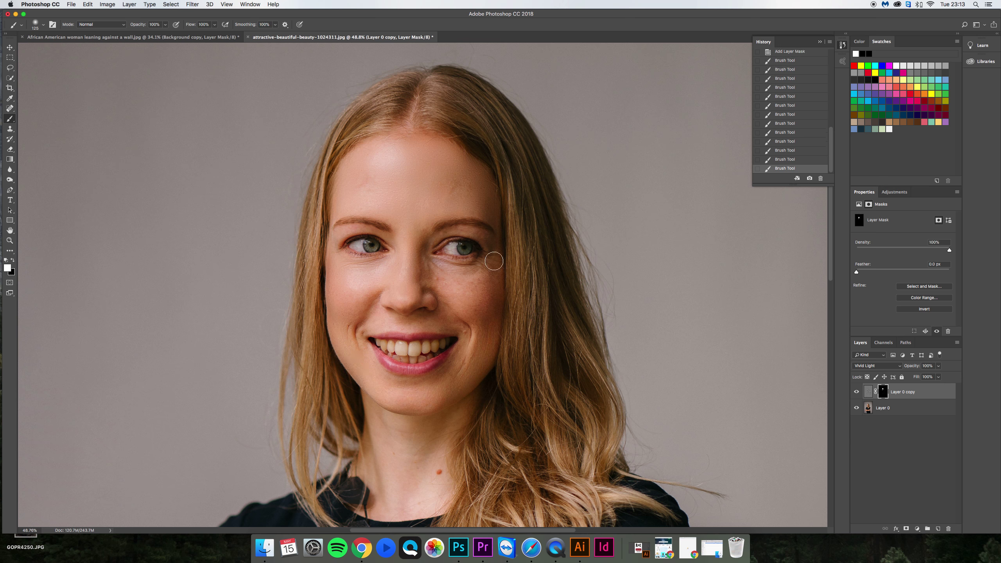
pyautogui.click(455, 293)
# Smooth the smaller areas around the eyes, nose and upper lip, resizing the brush to fit each area, and undo the last stroke.
pyautogui.press('[')
pyautogui.press('[')
pyautogui.press('[')
pyautogui.press('[')
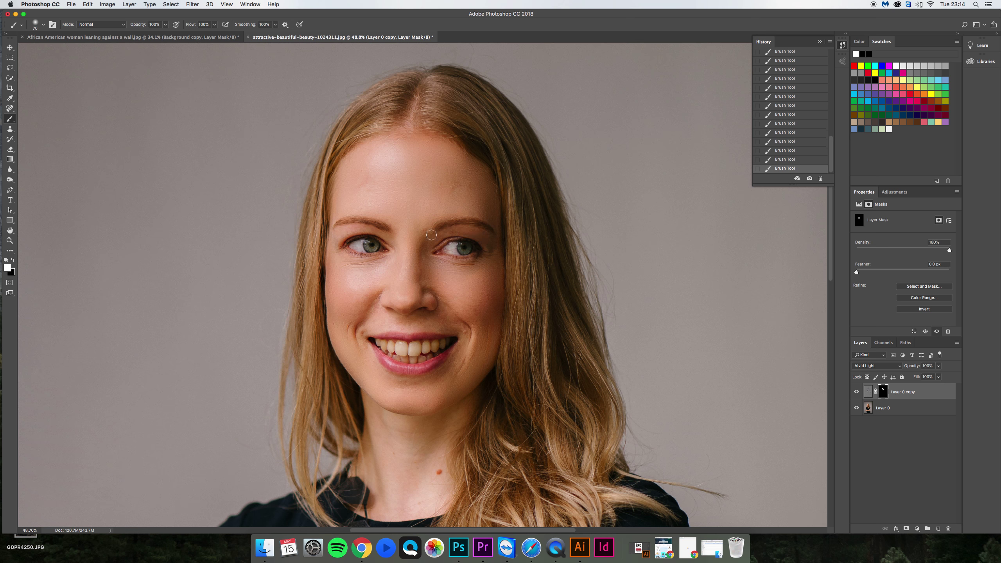
pyautogui.press(']')
pyautogui.press('[')
pyautogui.press('[')
pyautogui.press(']')
pyautogui.press(']')
pyautogui.press(']')
pyautogui.press(']')
pyautogui.press(']')
pyautogui.press(']')
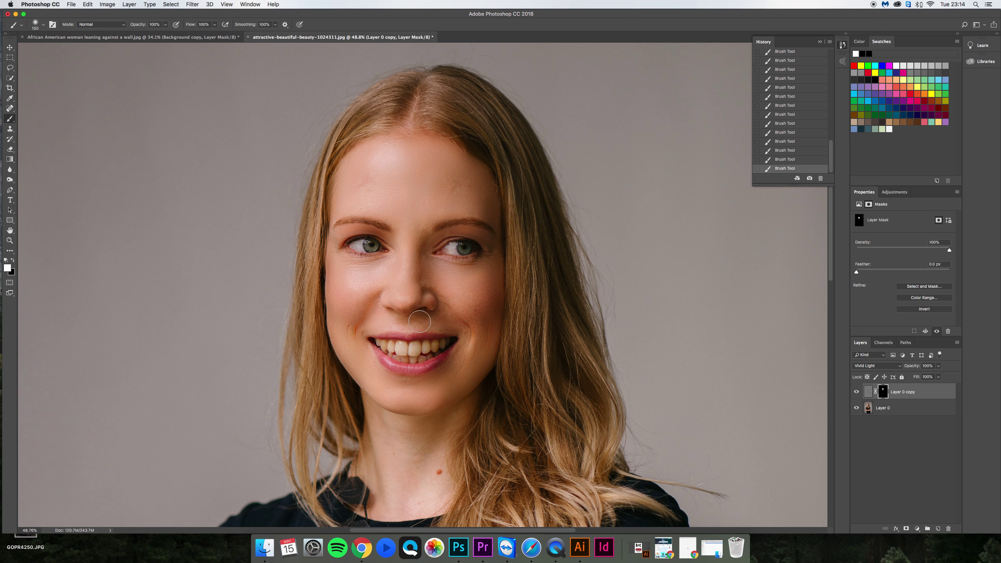
pyautogui.press('[')
pyautogui.press('[')
pyautogui.press('super+z')
# Set the brush to 50% opacity with black as the painting color and a smaller tip for correcting the mask.
pyautogui.click(134, 24)
pyautogui.write('50')
pyautogui.press('Return')
pyautogui.press('x')
pyautogui.press('[')
pyautogui.press('[')
pyautogui.press('[')
pyautogui.press('[')
# Compare the portrait with and without the smoothing layer, and set that layer's opacity to 75%.
pyautogui.click(857, 392)
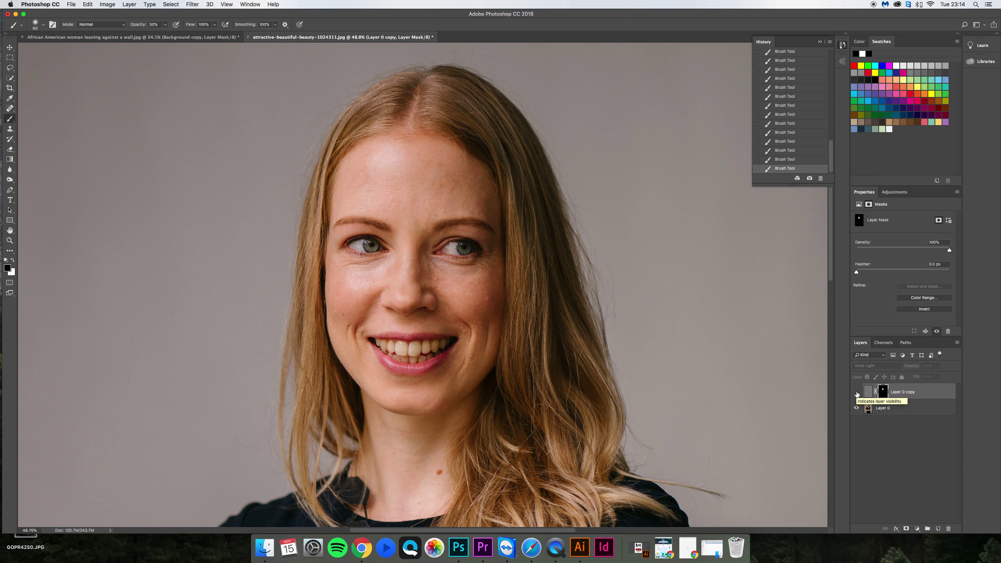
pyautogui.click(856, 393)
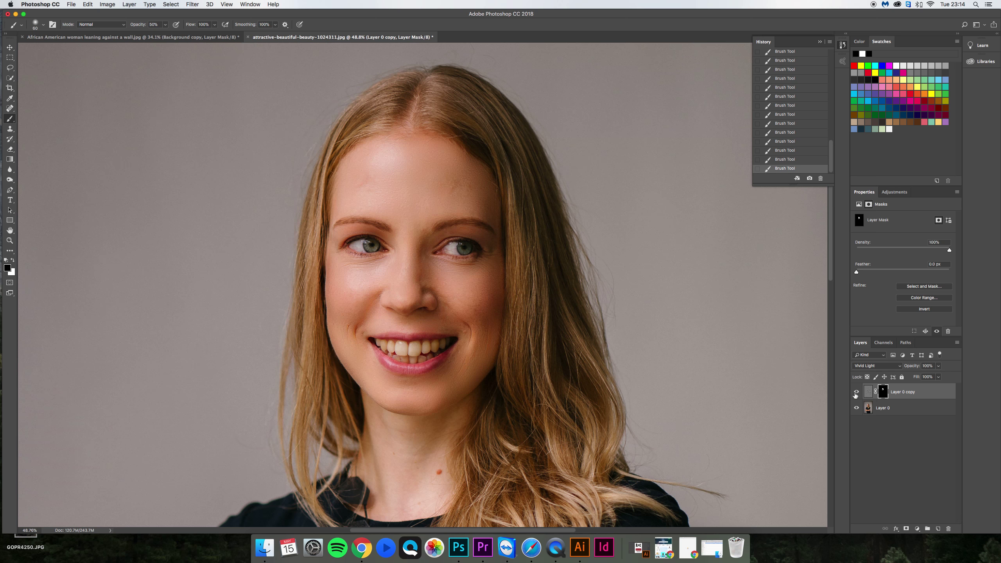
pyautogui.click(907, 367)
pyautogui.write('75')
pyautogui.press('Return')
pyautogui.click(856, 392)
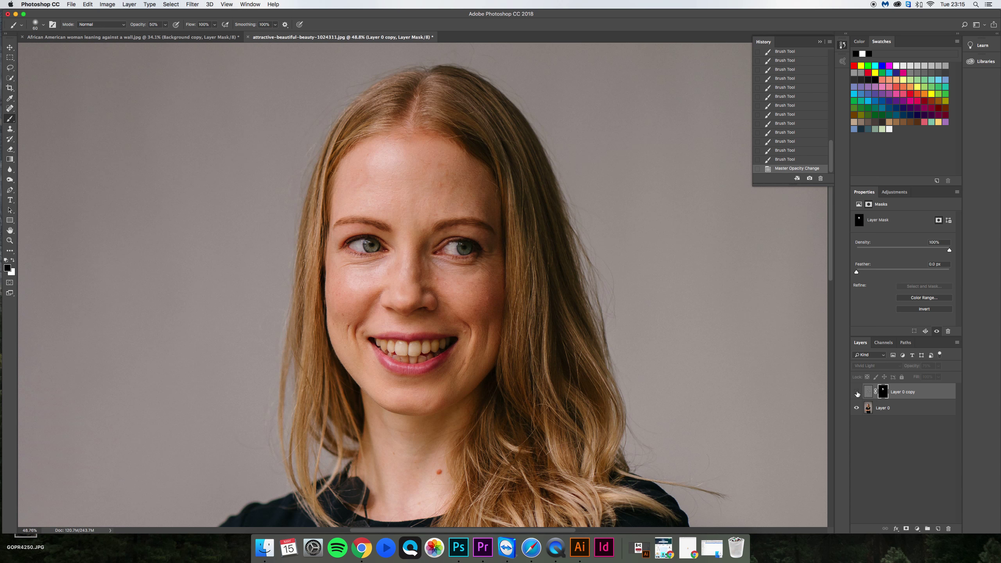
pyautogui.click(857, 392)
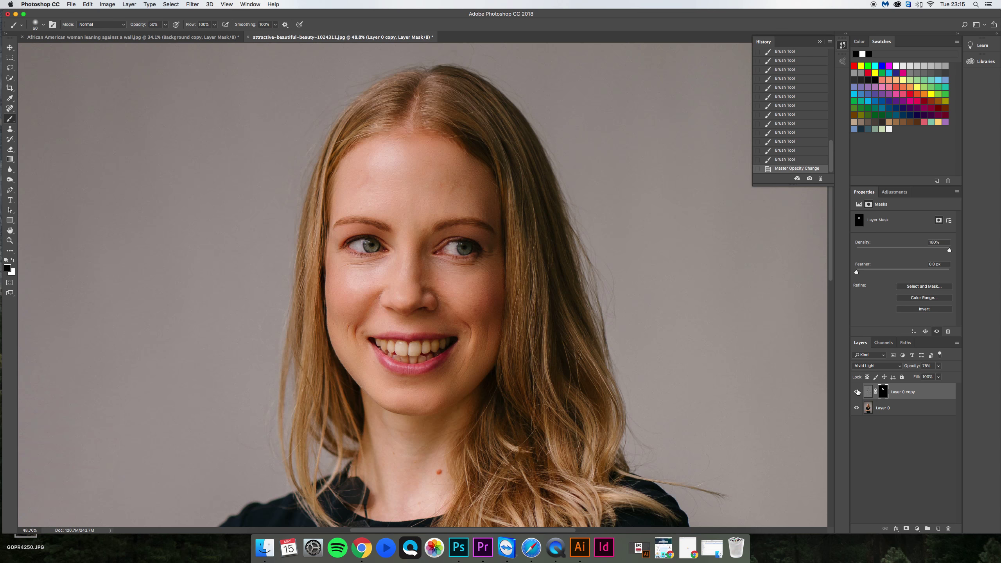
pyautogui.press('super+0')
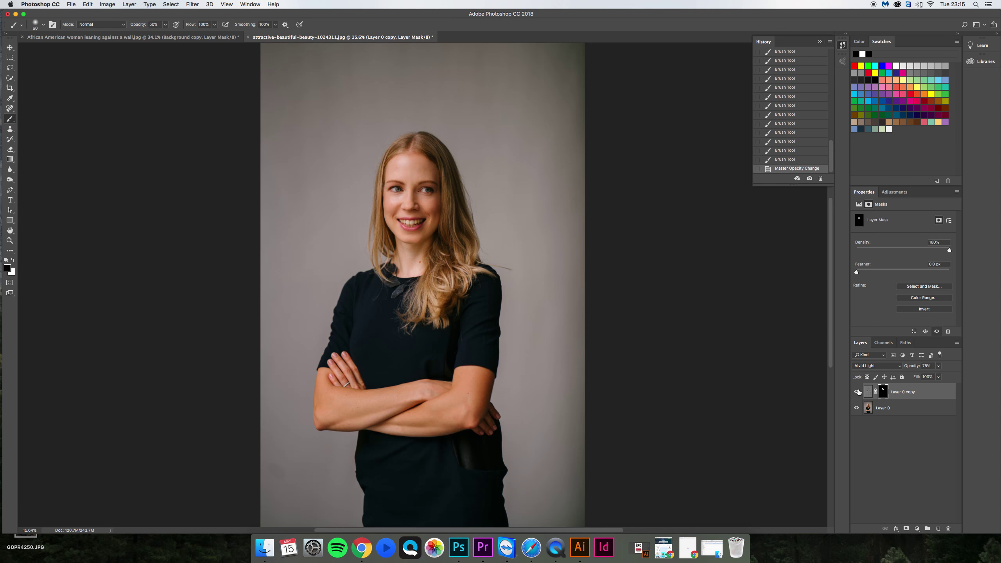